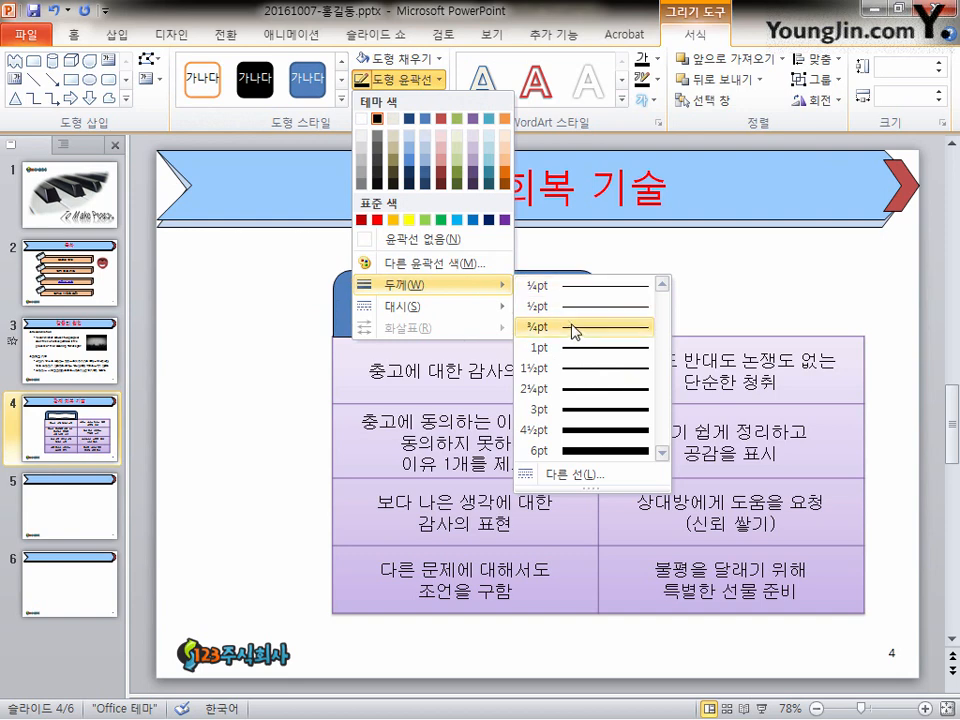
Set the two header shapes' outline weight to ¾ pt and fill the outer rounded header shape with light blue
left_click(567, 323)
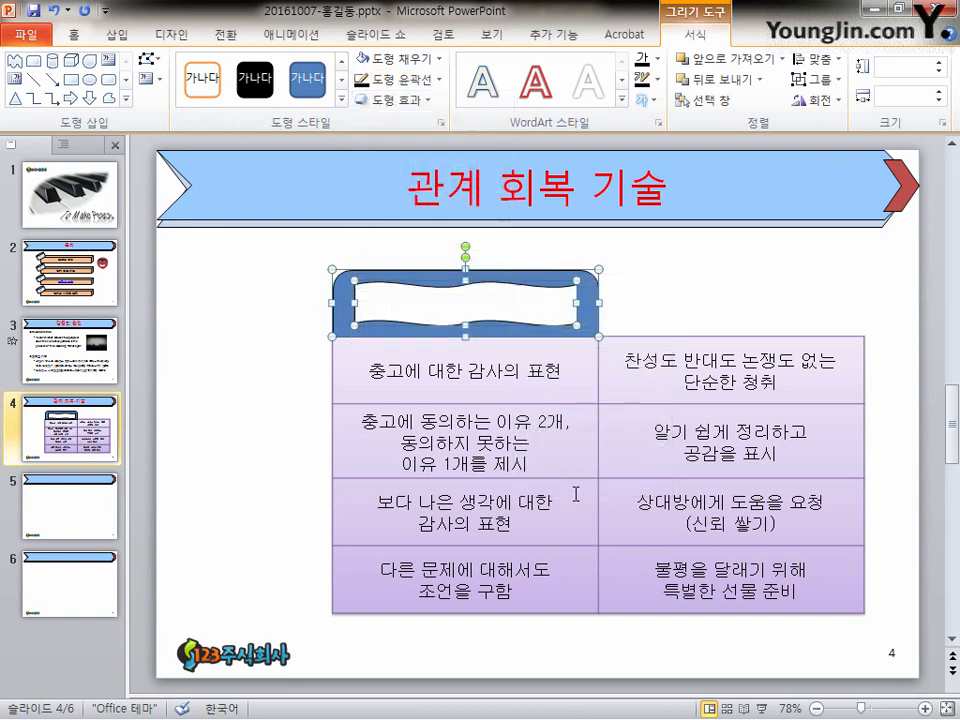
left_click(300, 335)
left_click(343, 317)
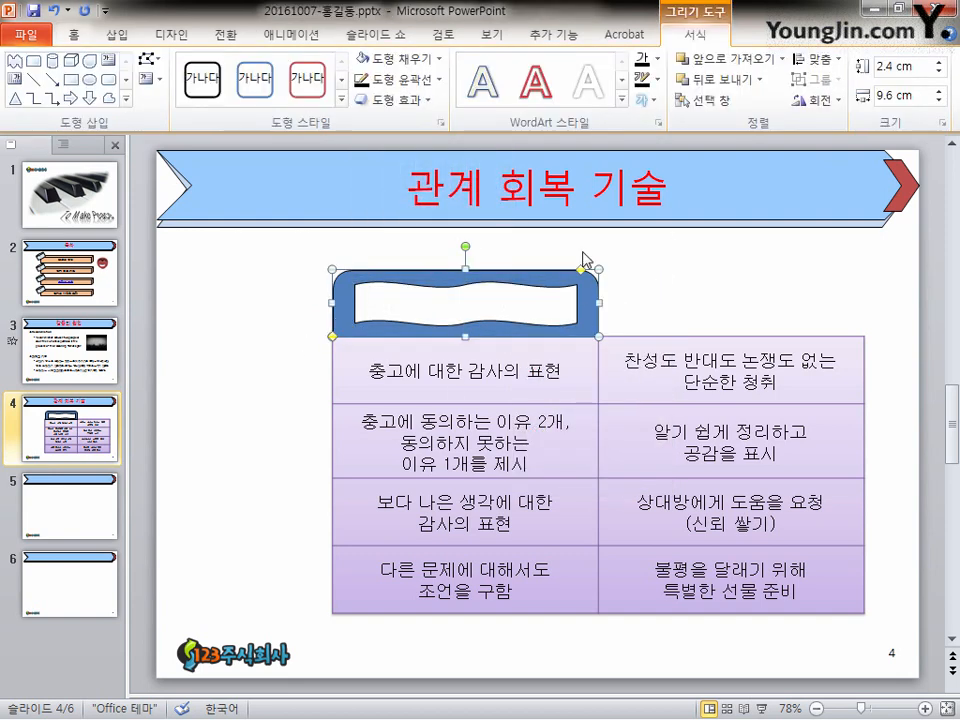
left_click(438, 59)
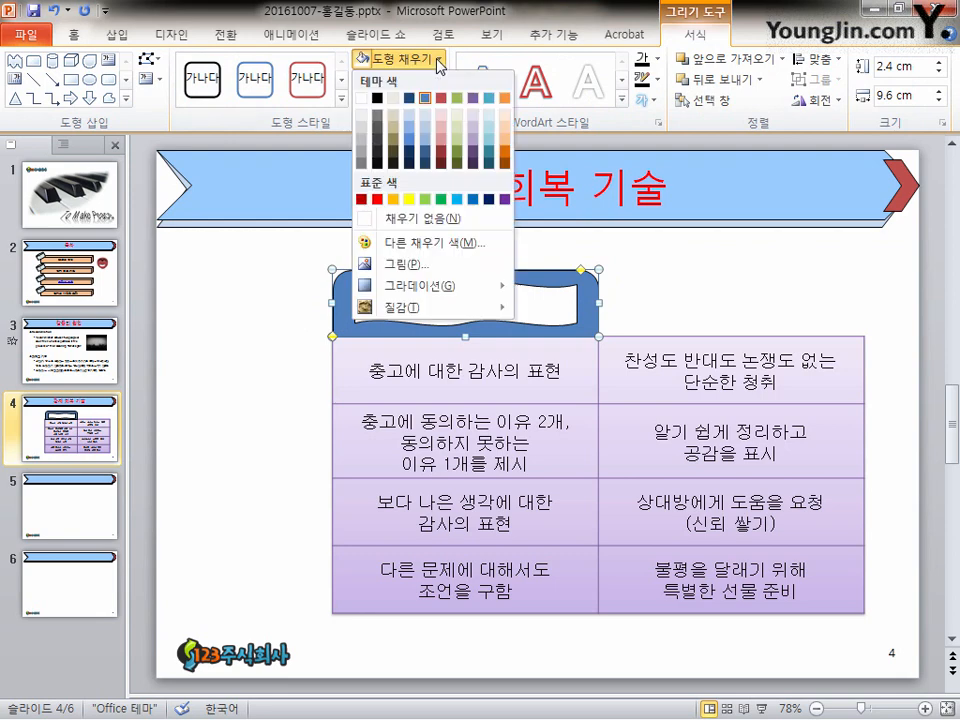
left_click(427, 128)
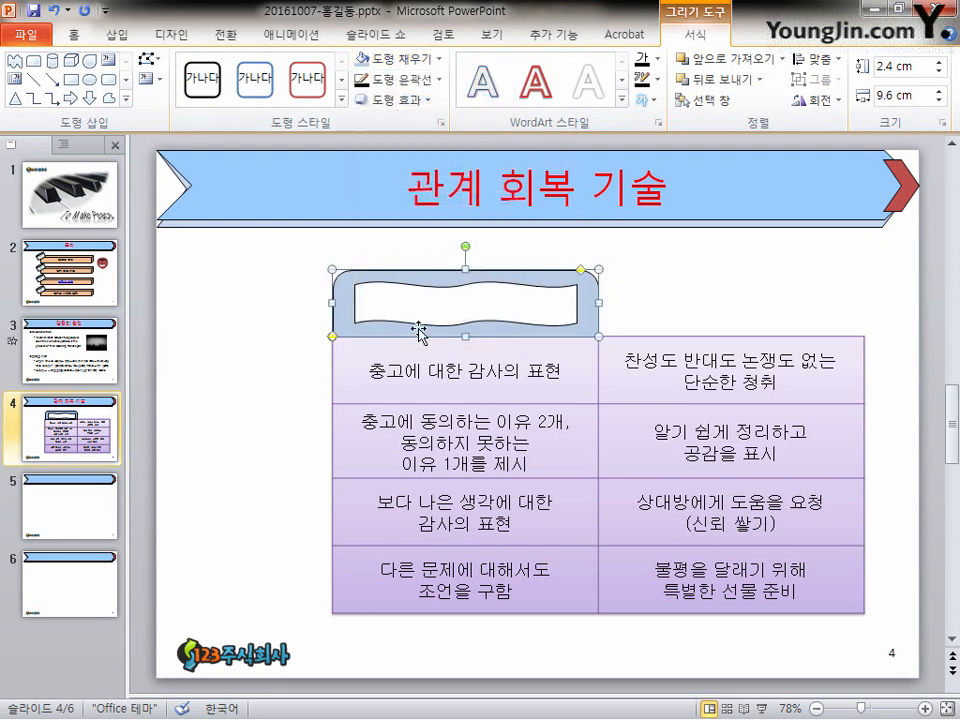
Copy the header shapes above the second table column and label the two headers 충고 and 불평불만
left_click_drag(310, 260, 624, 354)
left_click_drag(524, 326, 767, 313)
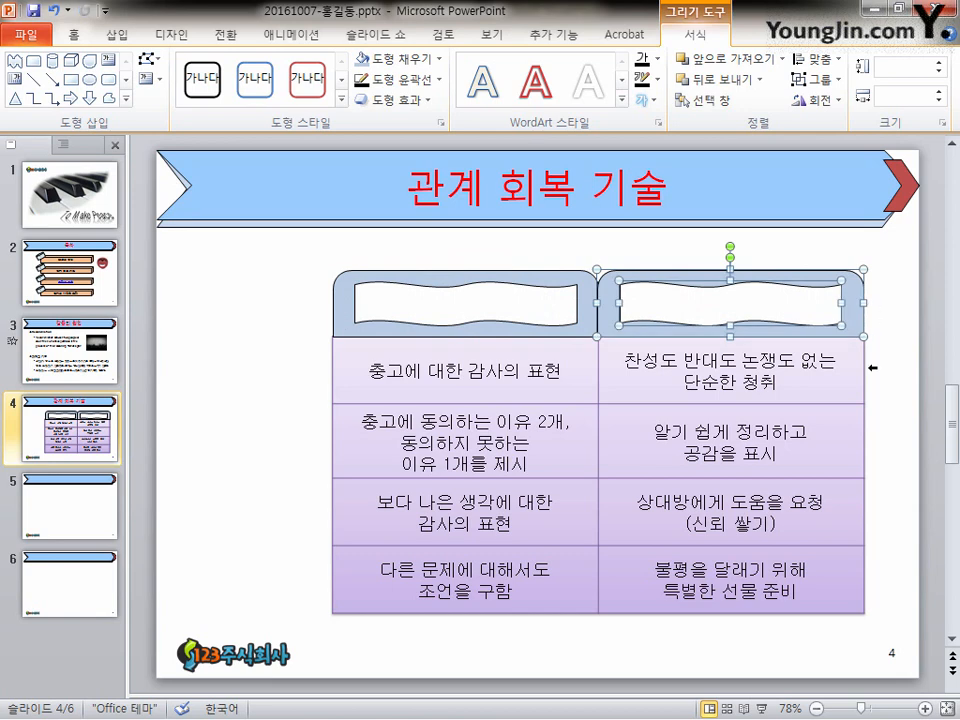
left_click(533, 318)
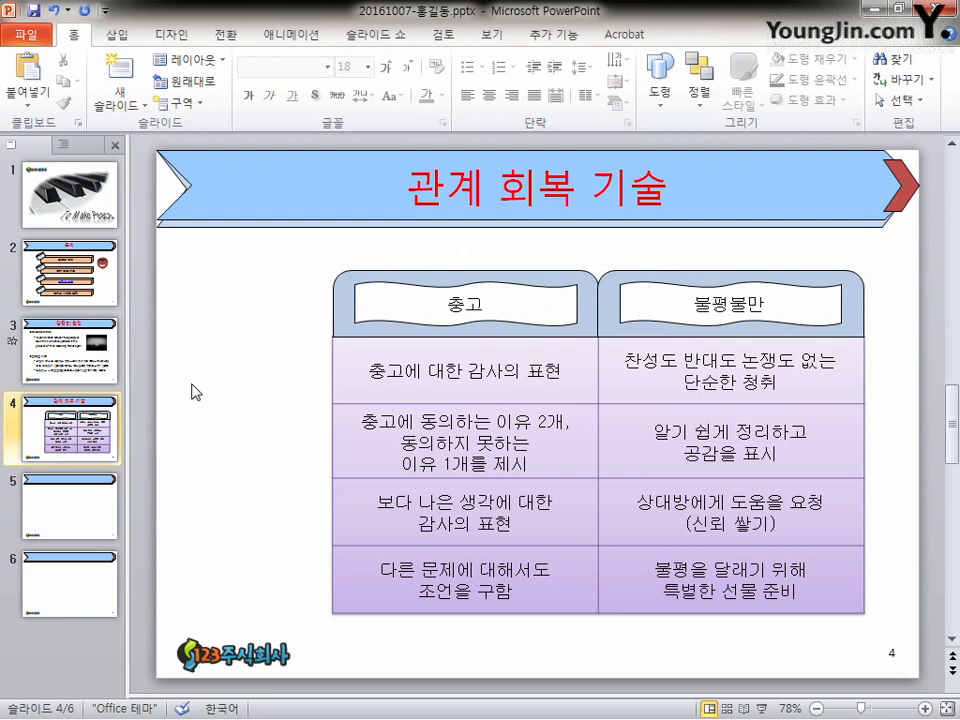
Draw a bevel shape about 4.8 cm wide and 2.4 cm high beside the table's first row
left_click(117, 33)
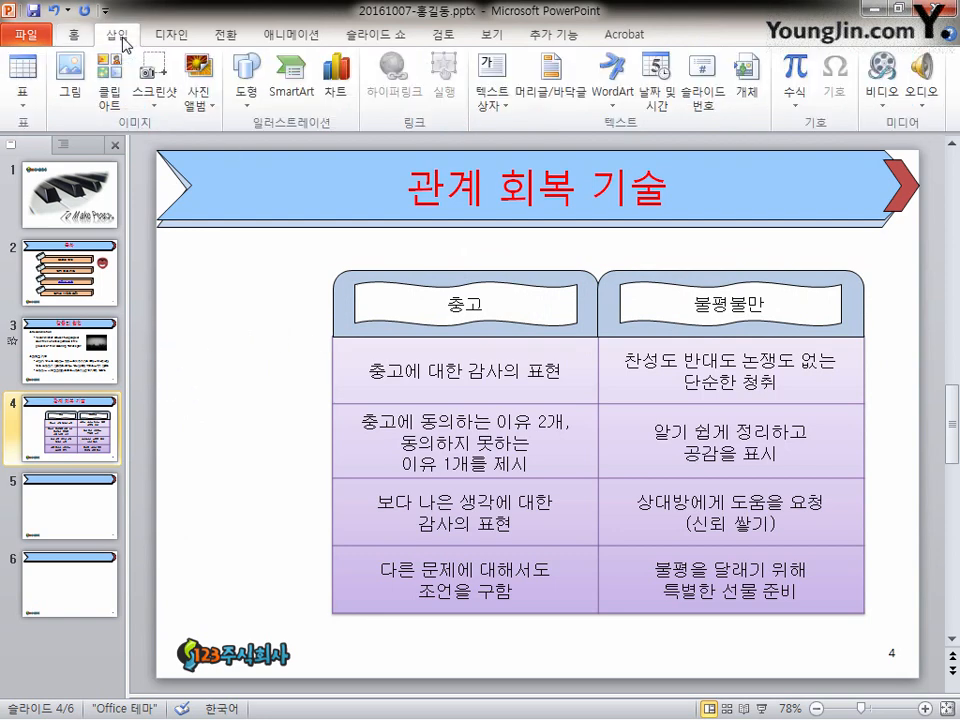
left_click(248, 78)
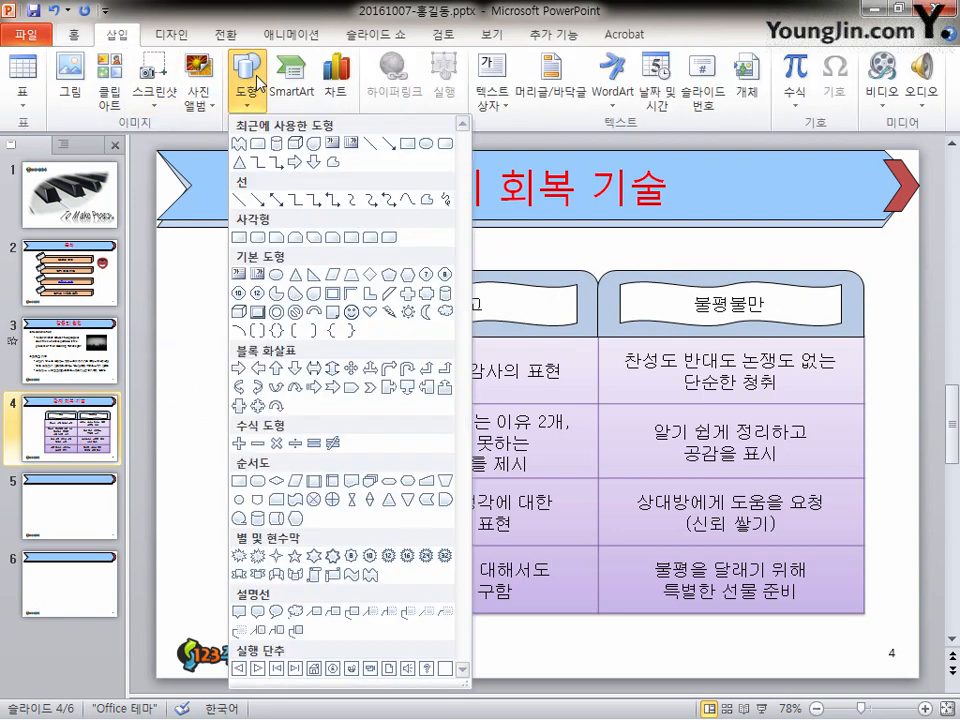
left_click(257, 315)
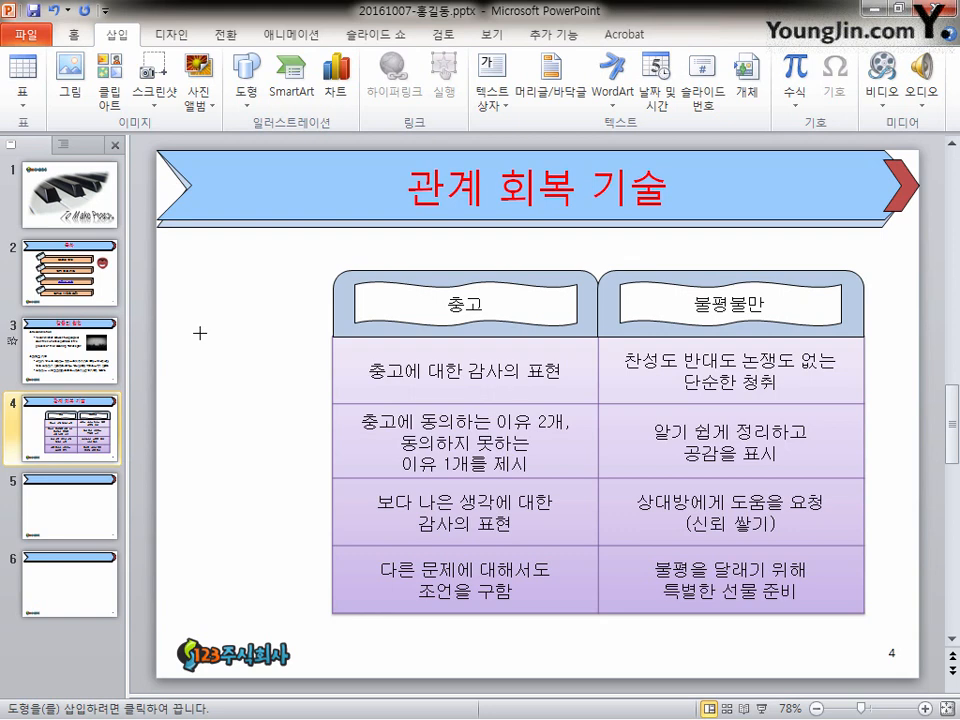
left_click_drag(200, 333, 332, 402)
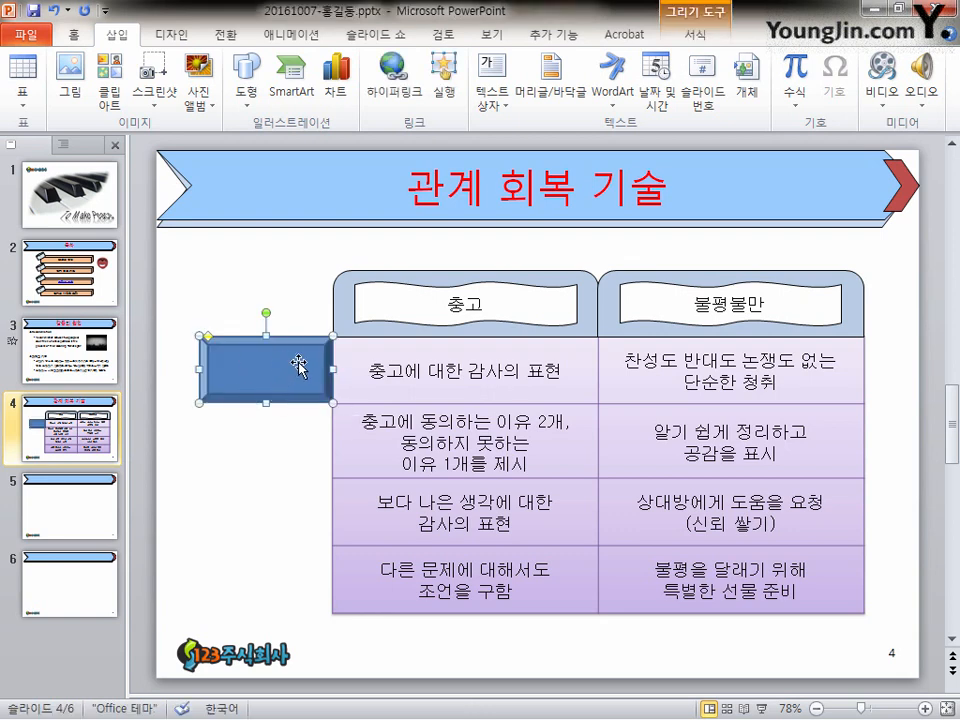
Give the bevel shape a linear gradient fill at 135° and remove the gradient's middle stop
right_click(293, 362)
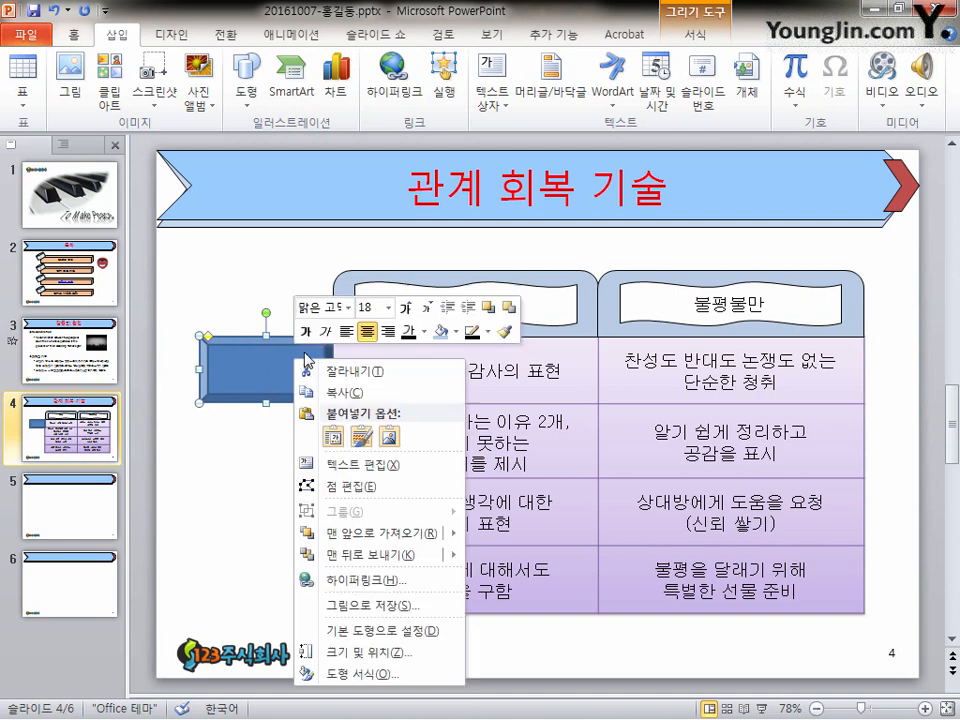
left_click(386, 675)
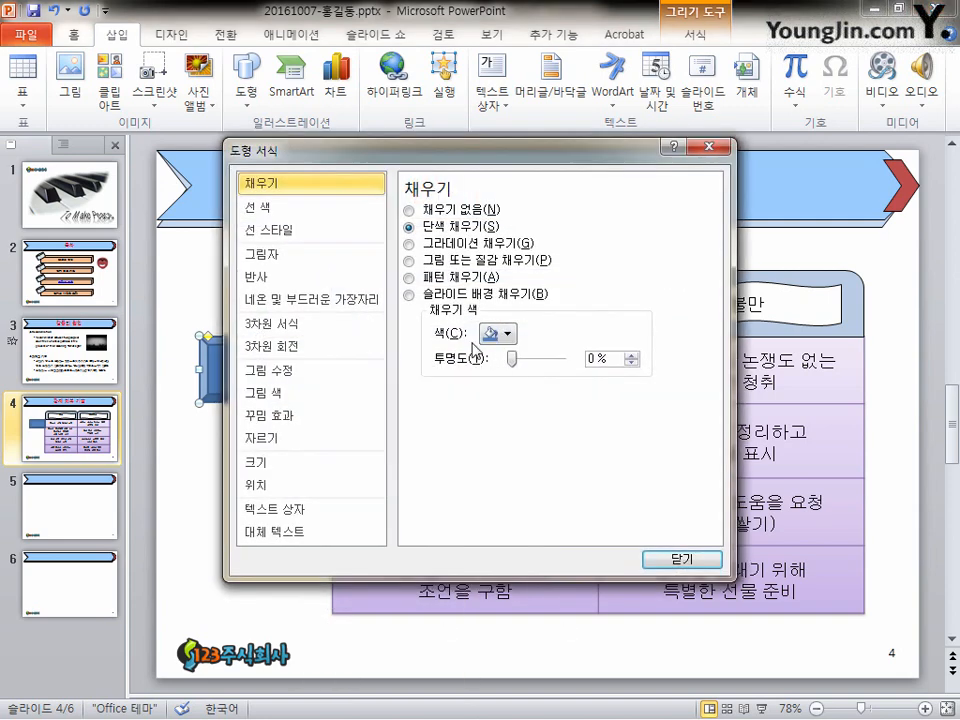
left_click(410, 244)
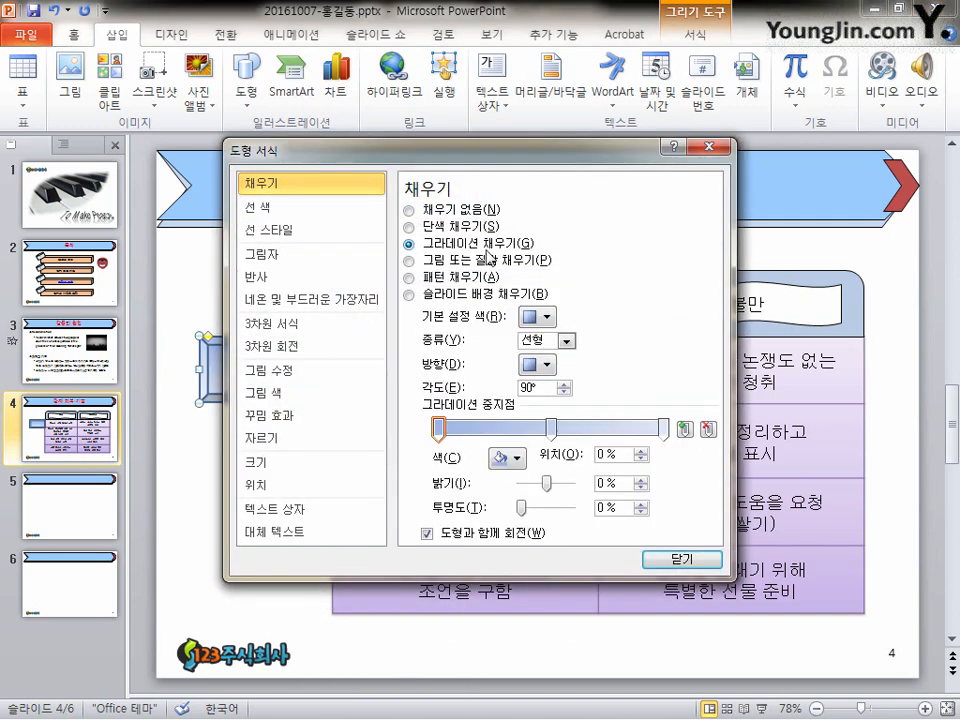
left_click(550, 366)
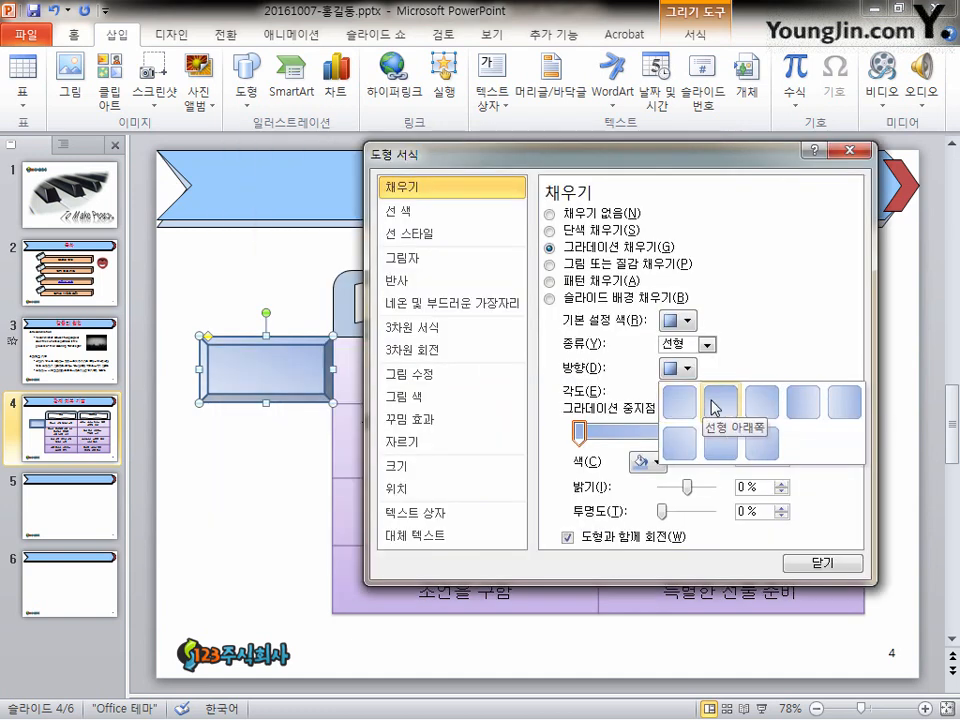
left_click(777, 415)
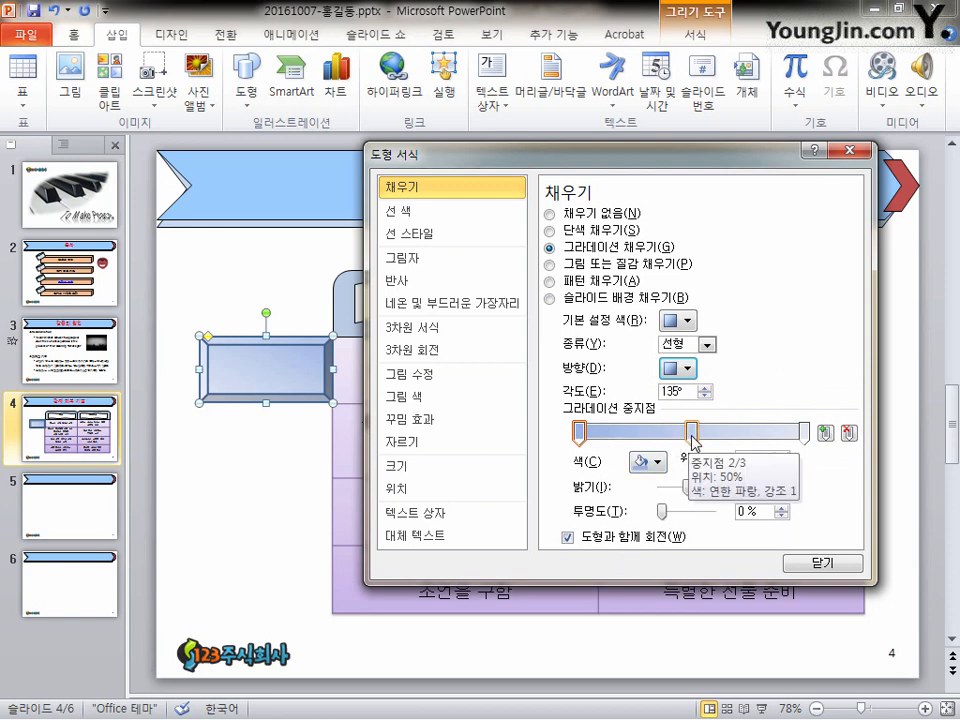
left_click_drag(692, 438, 953, 384)
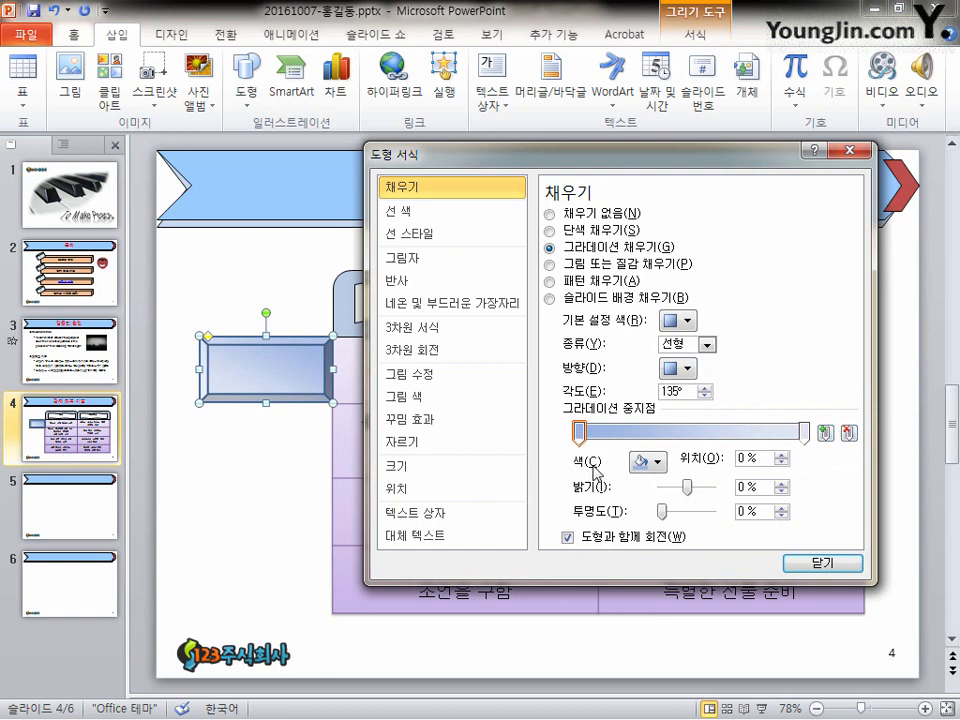
Colour the bevel gradient's first stop light green and its last stop white
left_click(655, 462)
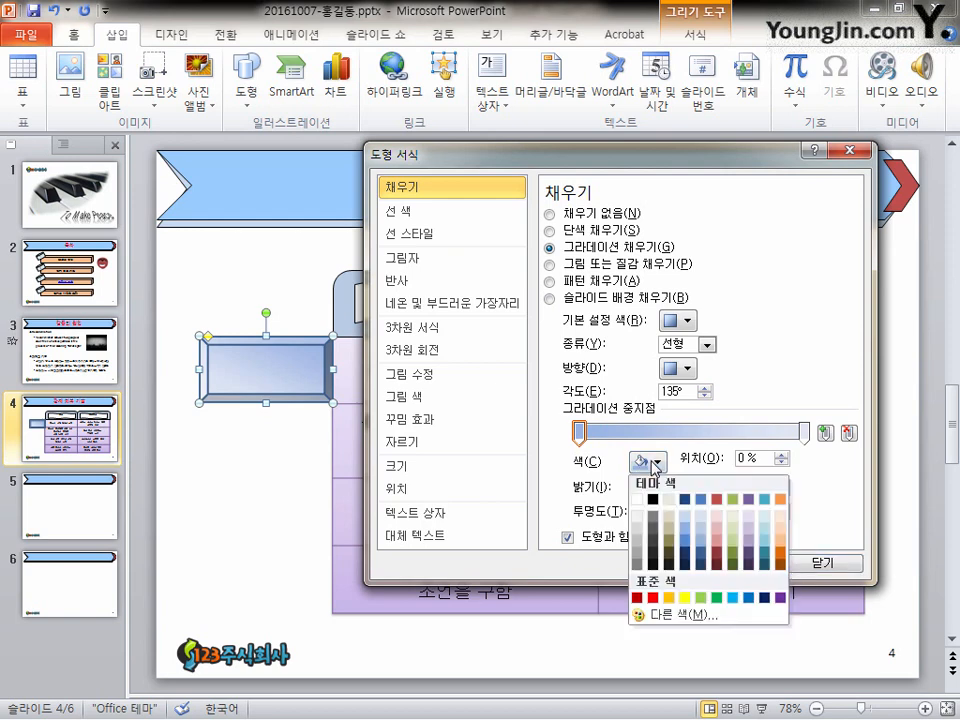
left_click(738, 546)
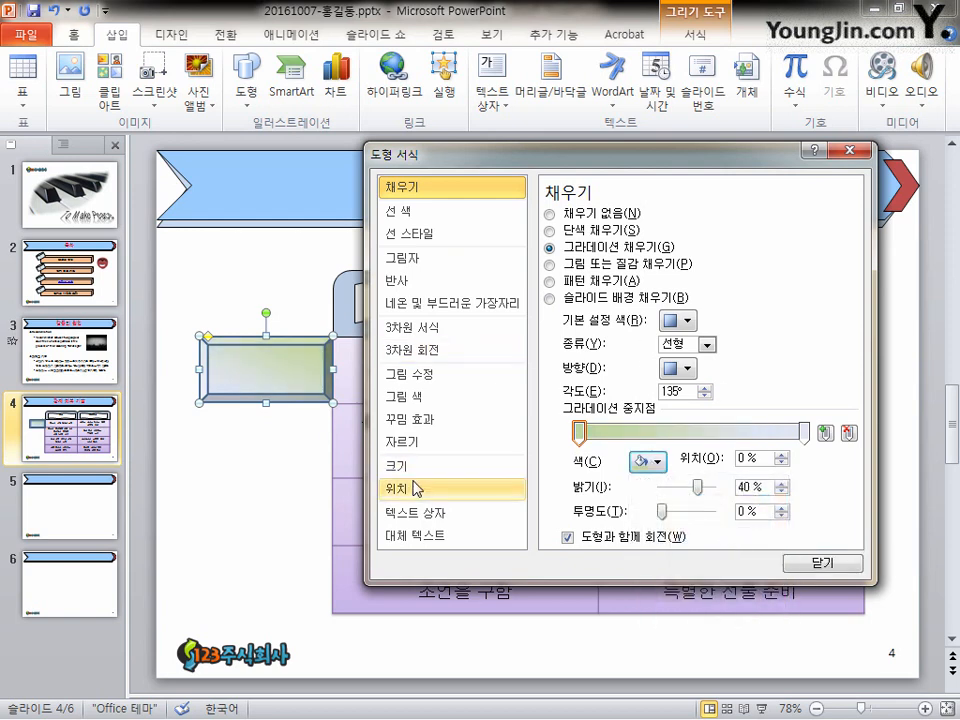
left_click(804, 432)
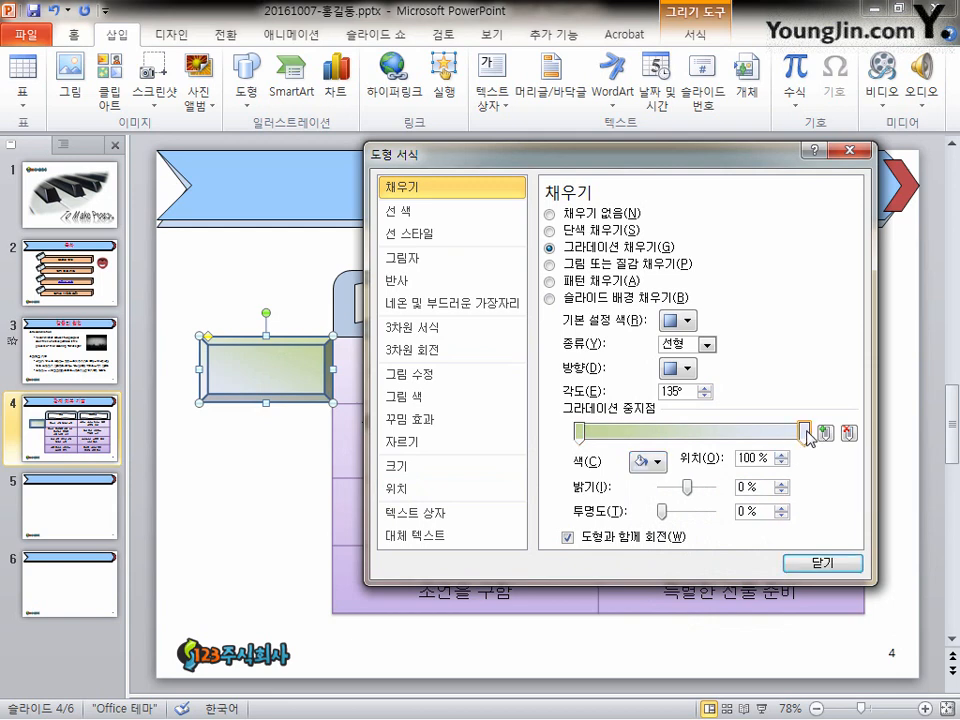
left_click(652, 463)
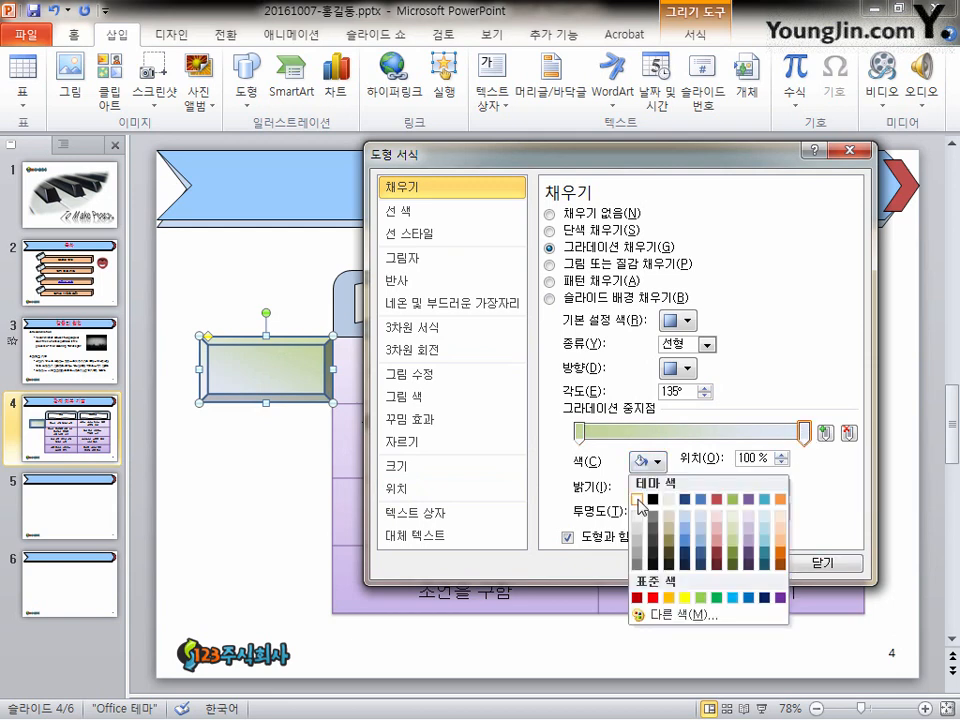
left_click(640, 500)
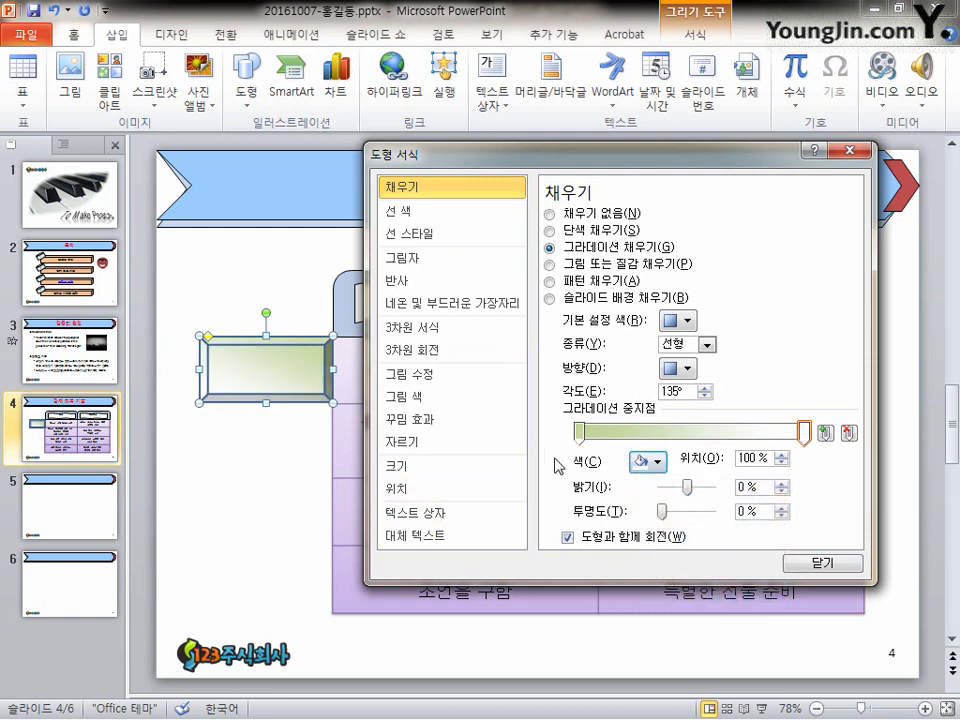
left_click(836, 563)
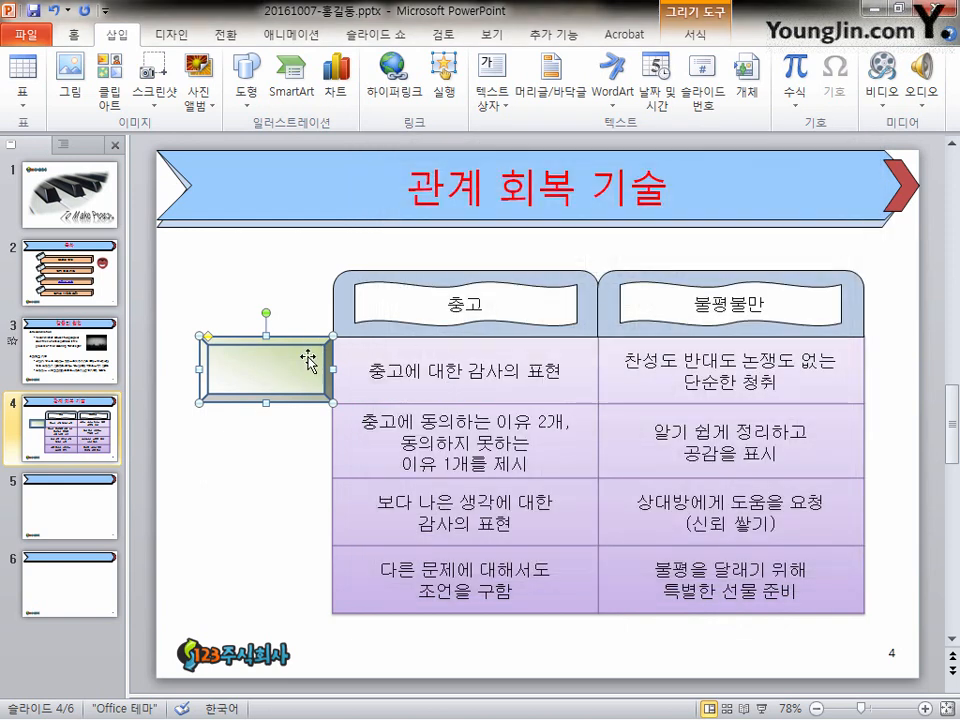
Give the bevel shape a black outline with a ¾ pt weight
left_click(694, 33)
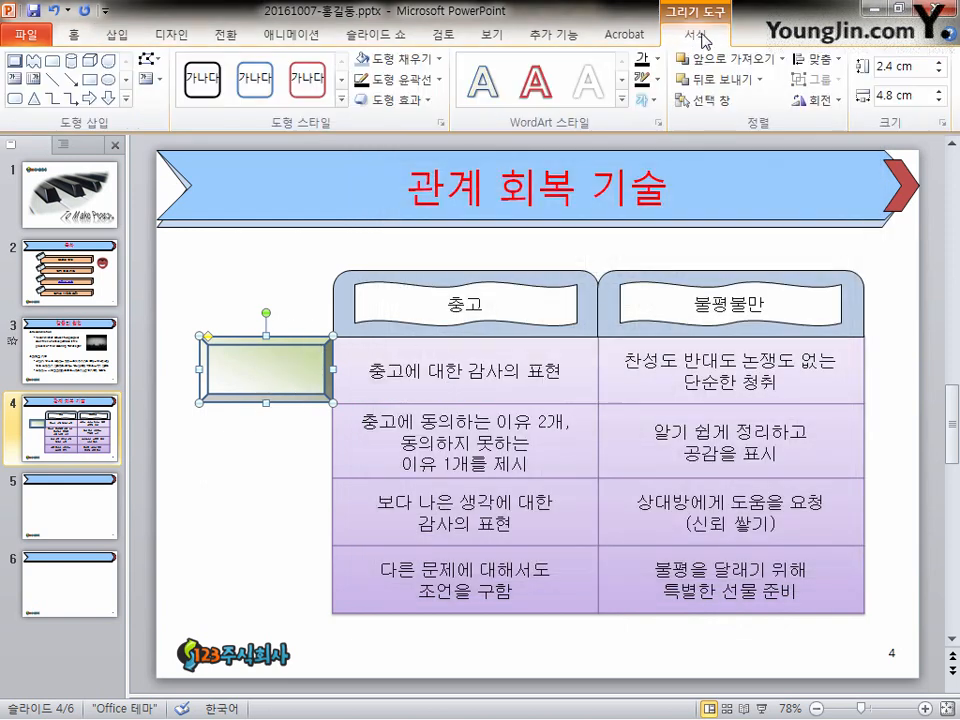
left_click(433, 82)
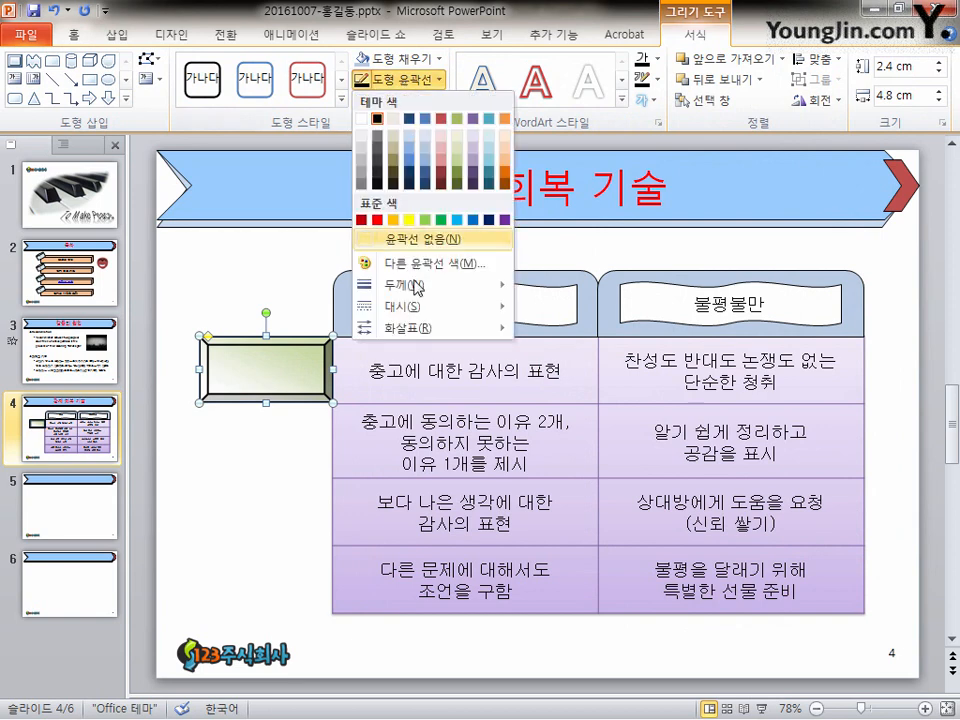
mouse_move(506, 284)
left_click(594, 328)
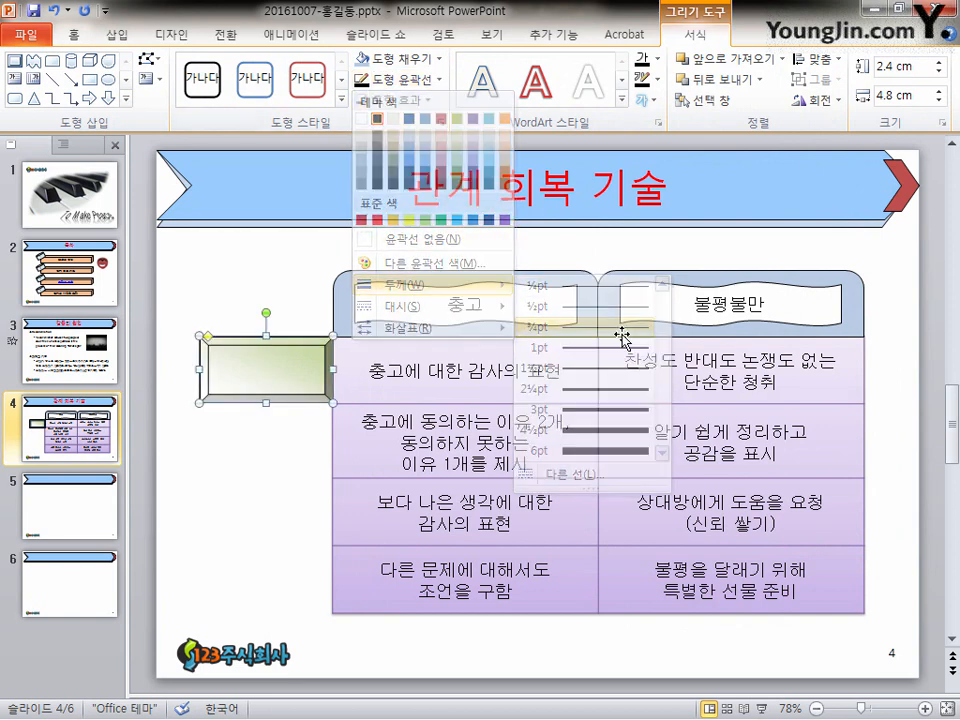
Set the bevel shape's text font to 굴림
left_click(84, 46)
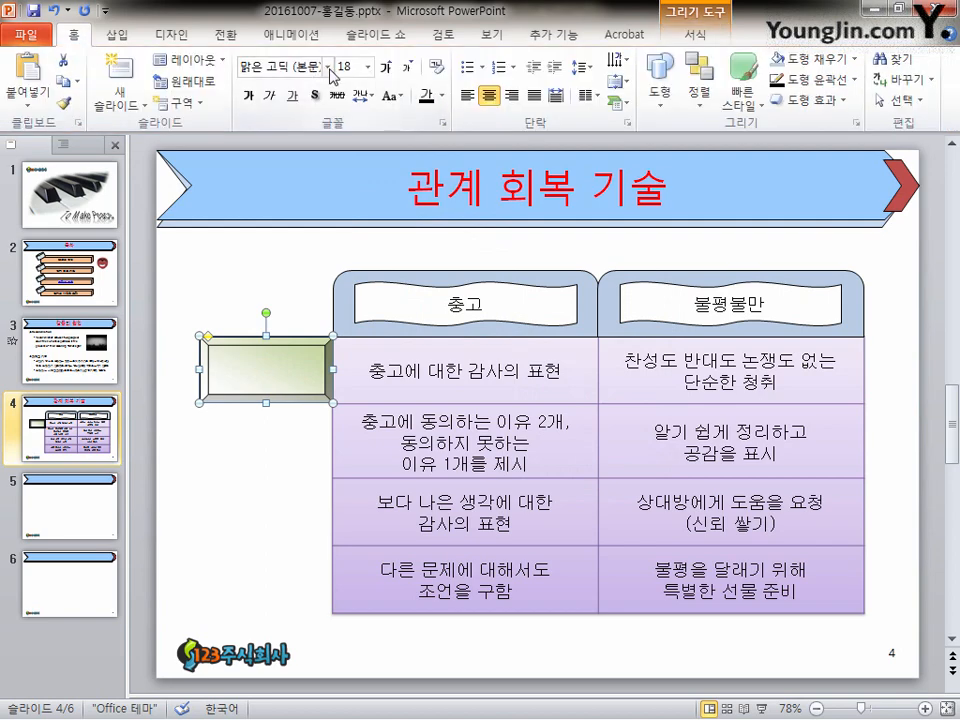
left_click(258, 67)
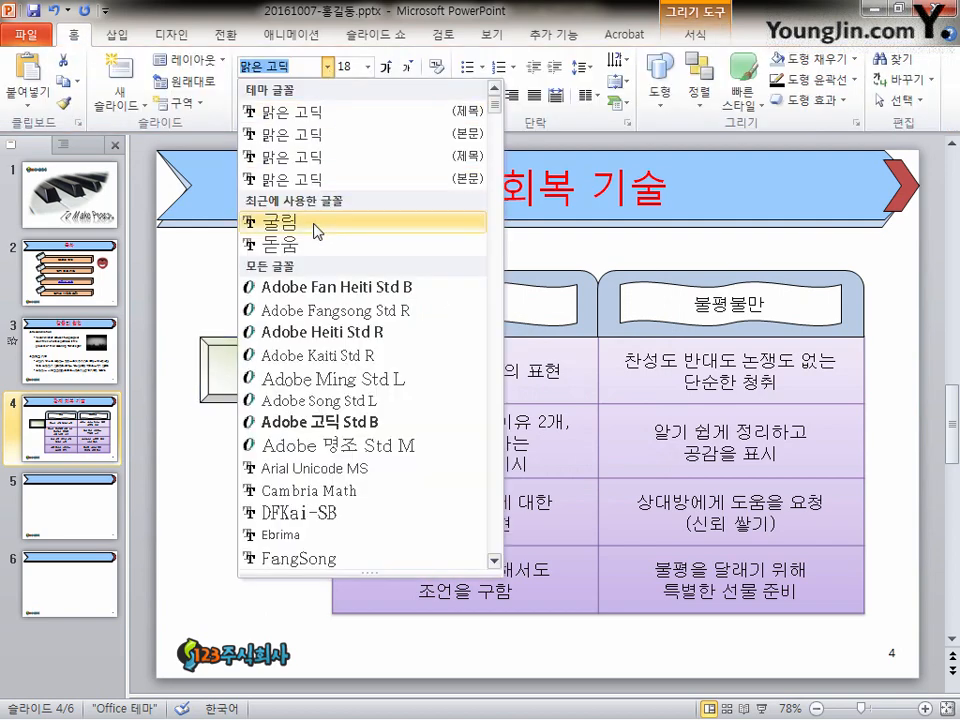
left_click(316, 231)
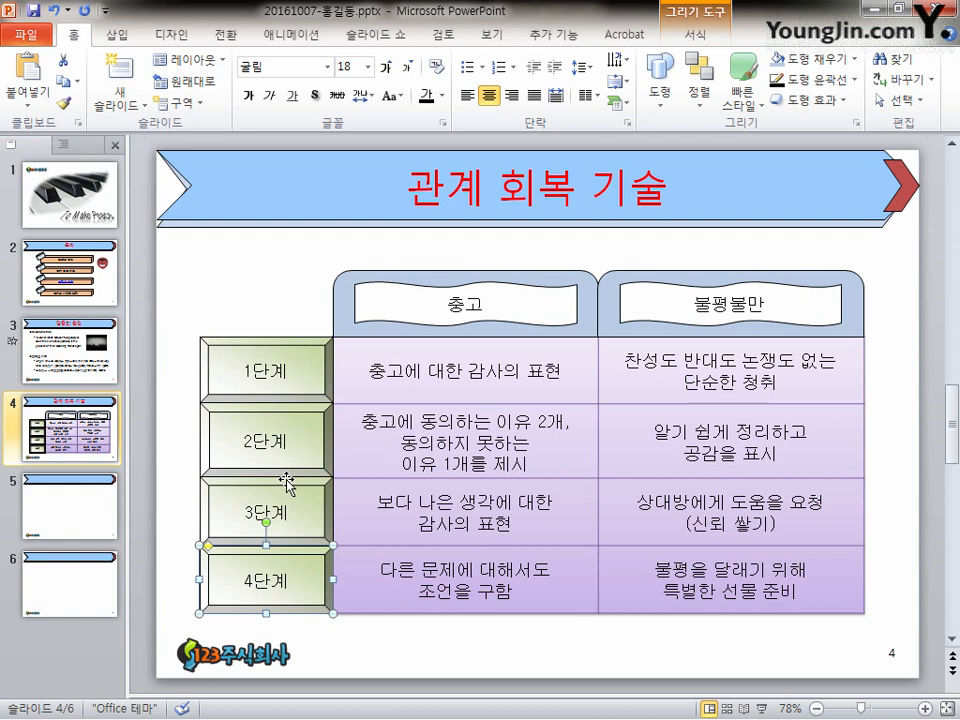
Insert a clustered column chart into the content area of slide 5
left_click(84, 523)
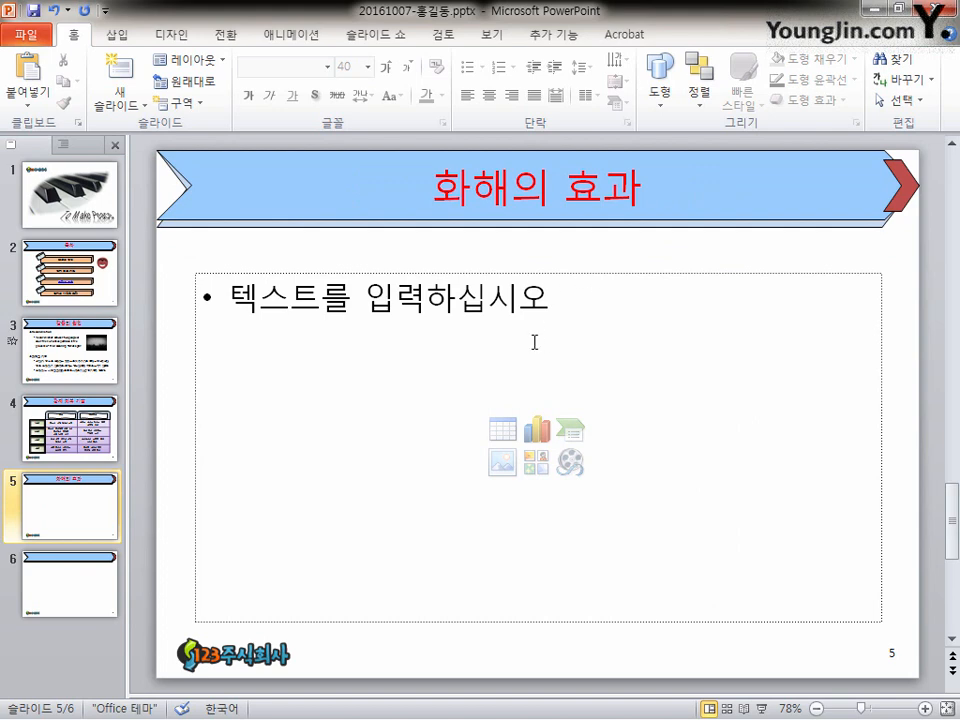
left_click(537, 430)
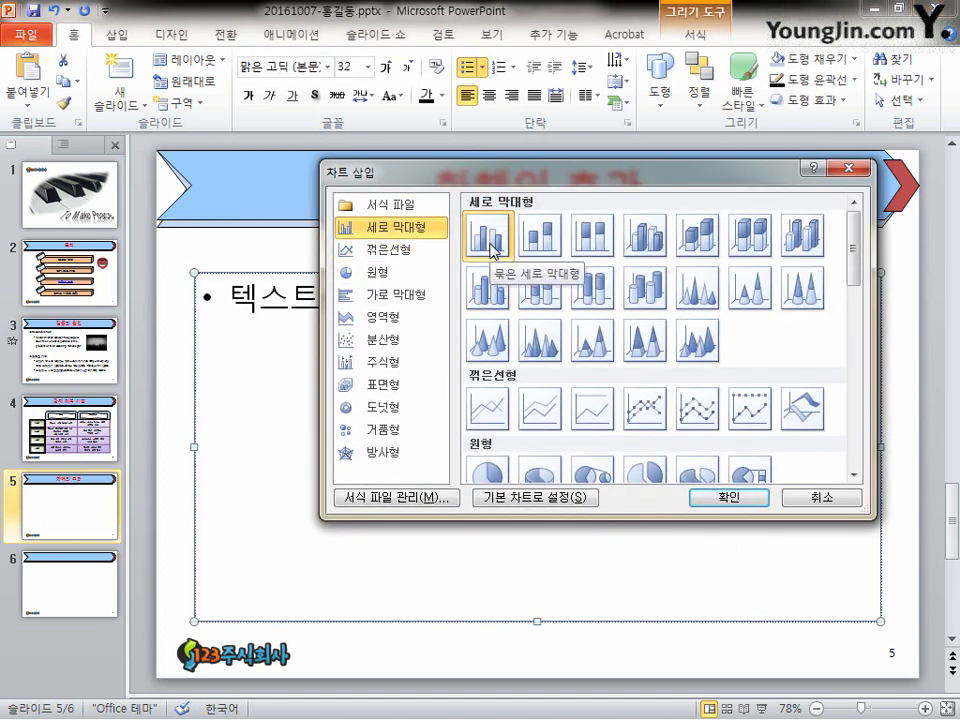
left_click(708, 494)
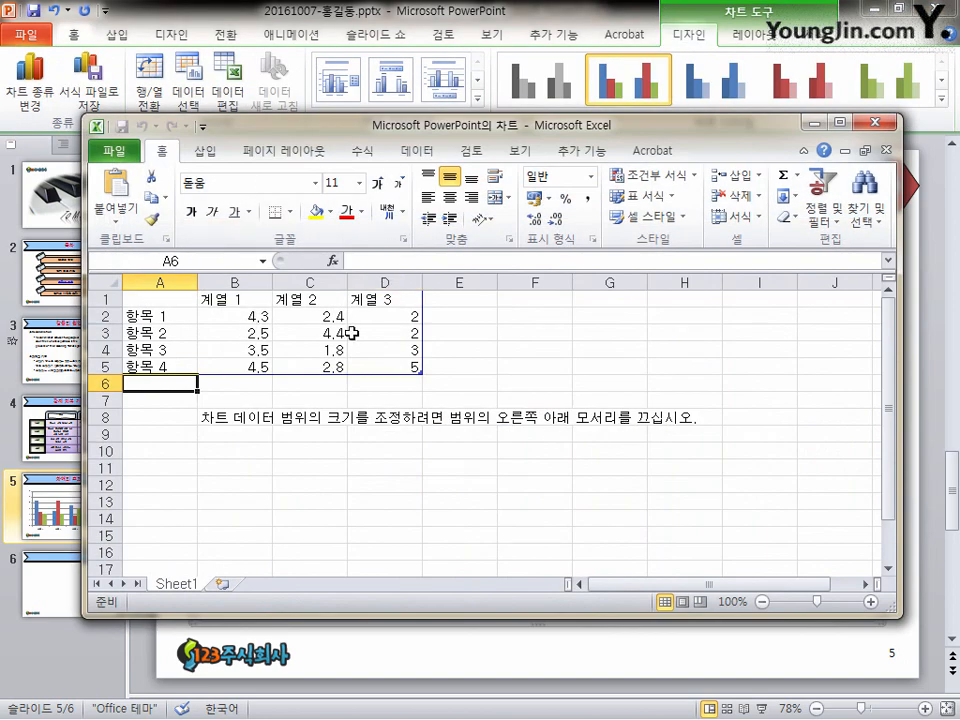
Enter chart data for 중1, 중2, 중3, 고1, 고2: 갈등그룹 60.5, 65.25, 60.5, 55.05, 54.52; 화해그룹 80.25, 82, 85.2, 88.5, 91; limit its range to A1:F3
left_click(187, 303)
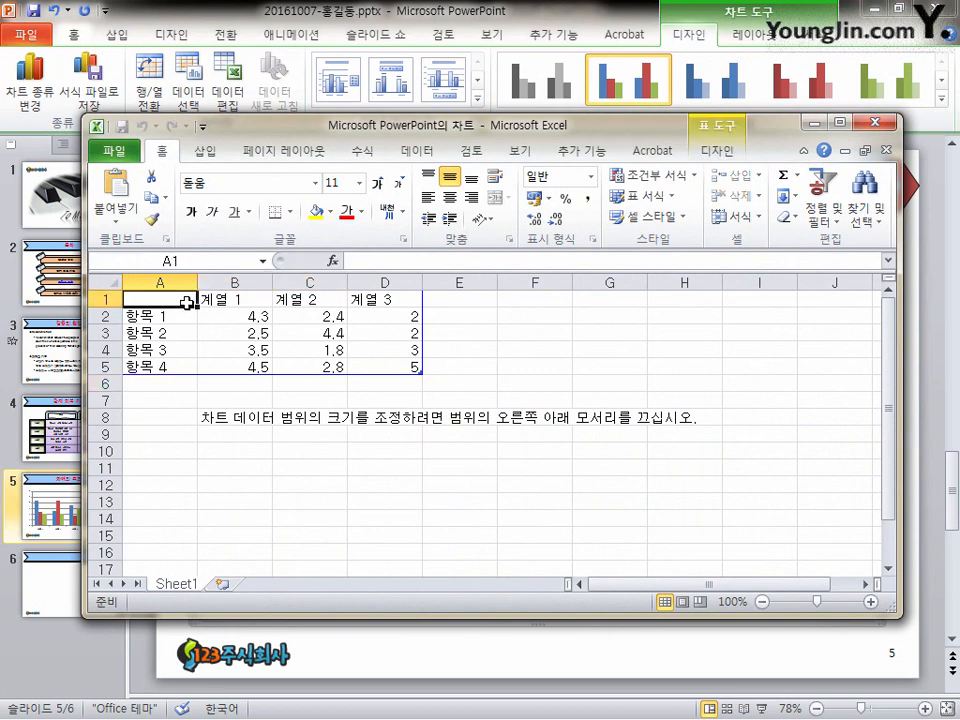
type("열1\t중1\t중2\t중3\t고1\t고2 갈등그룹\t60.5\t65.25\t60.5\t55.05\t54.52 화해그룹\t80.25\t82\t85.2\t88.5\t91")
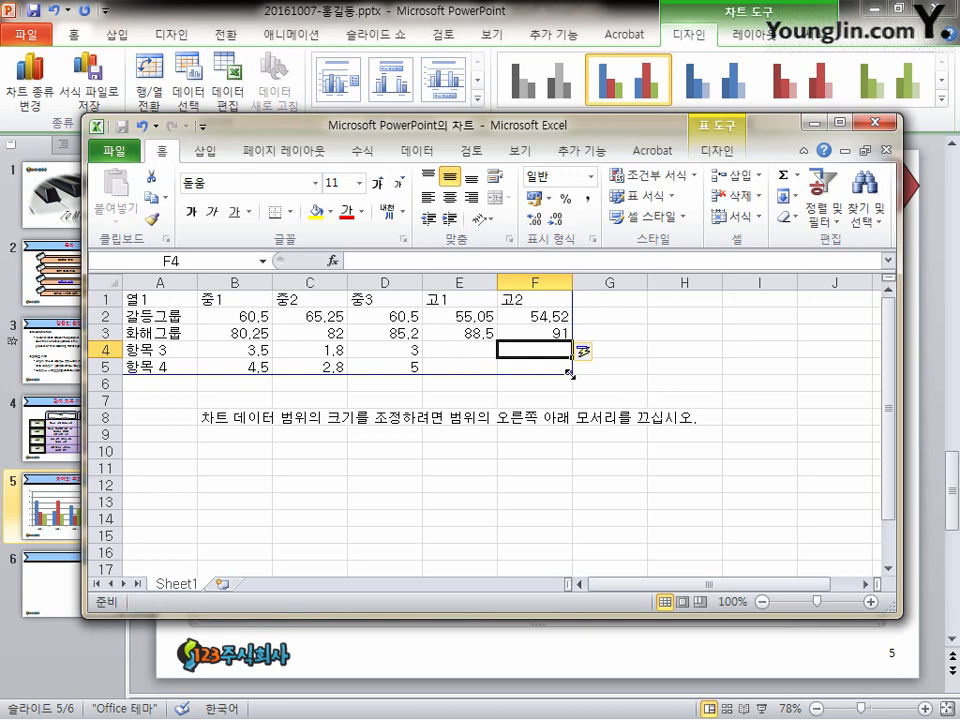
left_click_drag(569, 373, 570, 340)
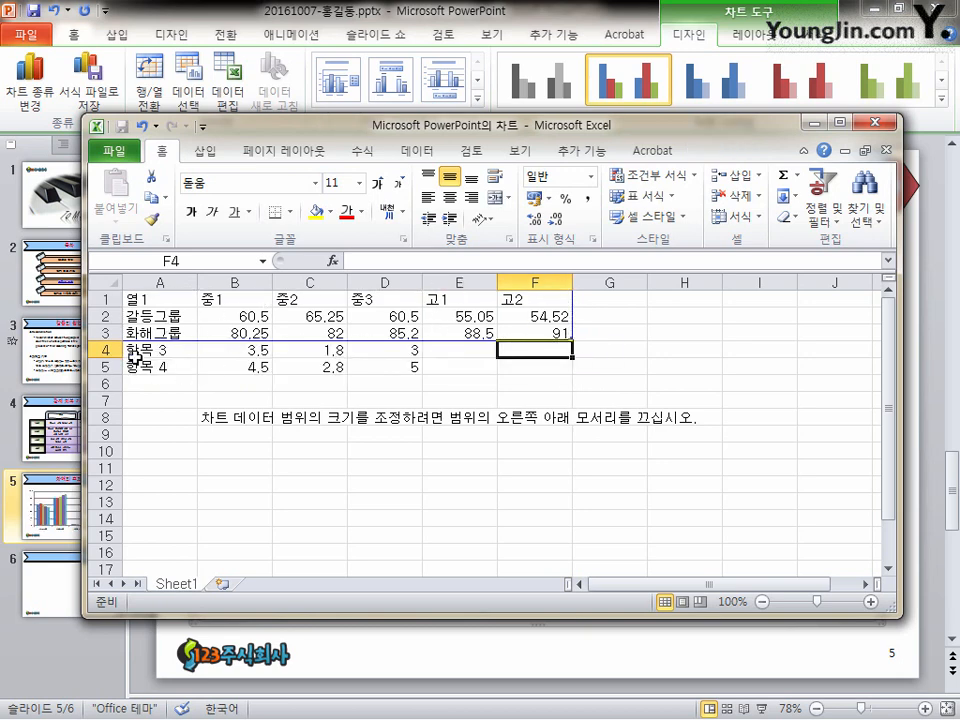
Clear the leftover sample data in cells A4:D5 and close the chart data sheet
left_click_drag(138, 352, 399, 367)
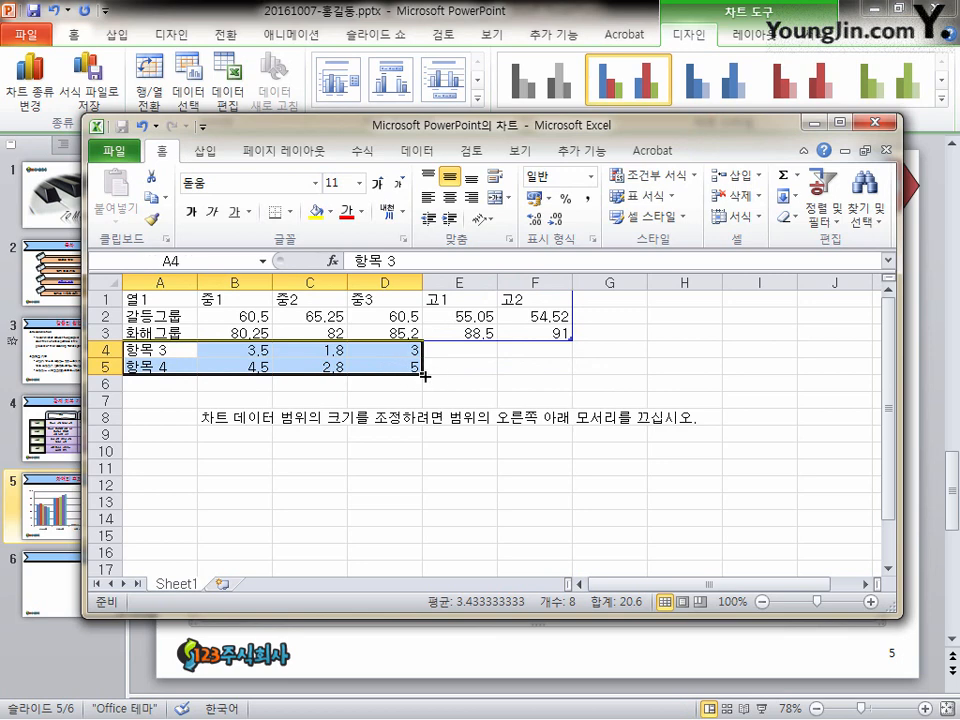
key("Delete")
left_click(482, 368)
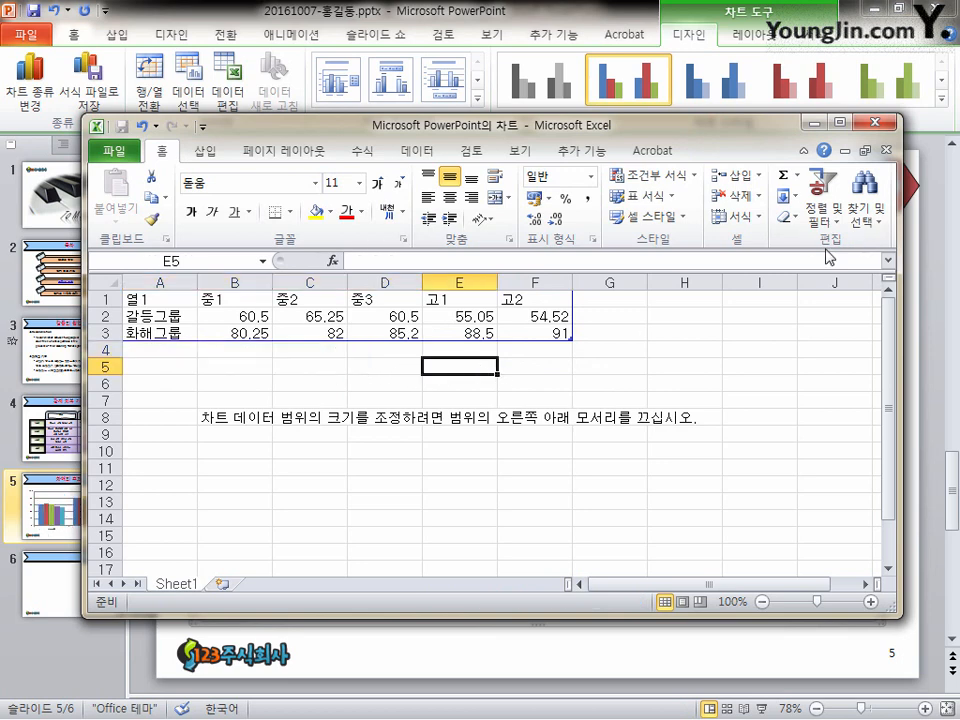
left_click(889, 124)
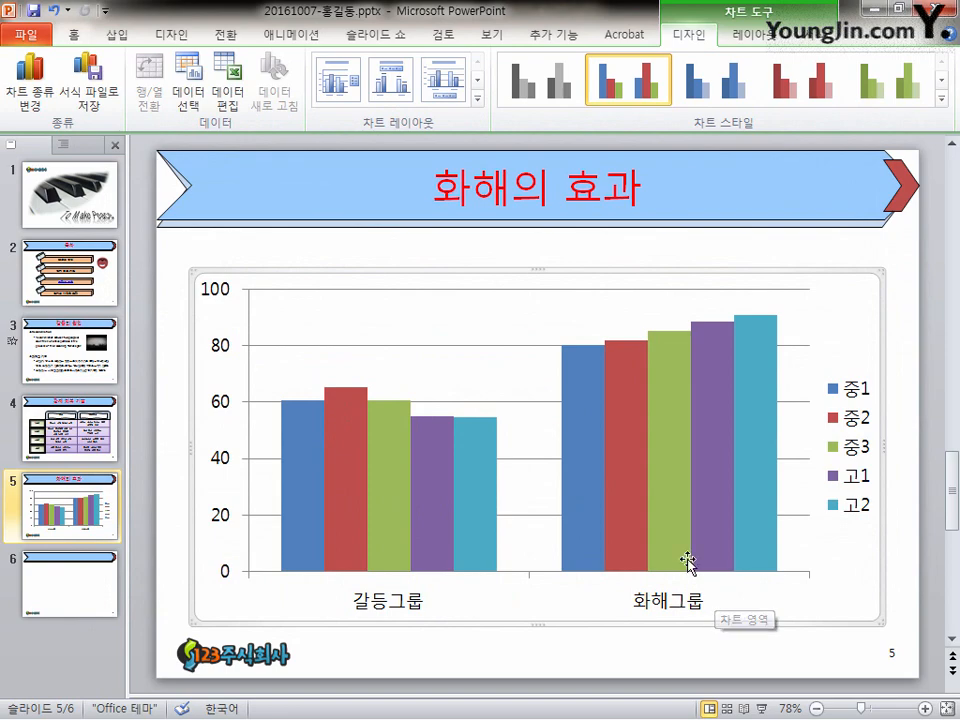
Swap the rows and columns of the chart's source data, then close the data sheet
left_click(190, 88)
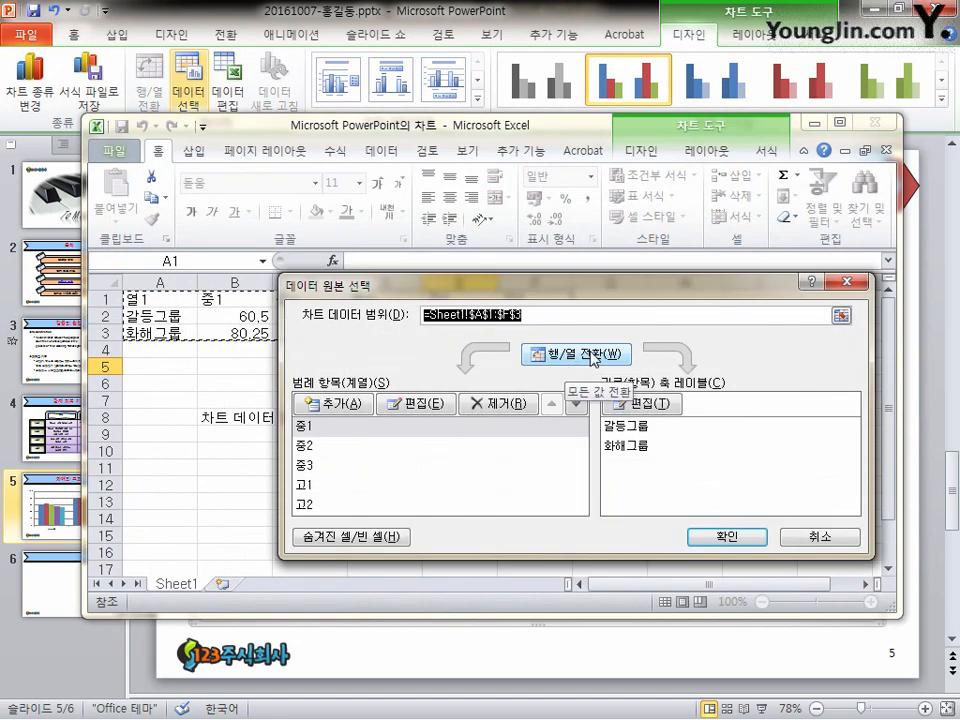
left_click(575, 358)
left_click(755, 541)
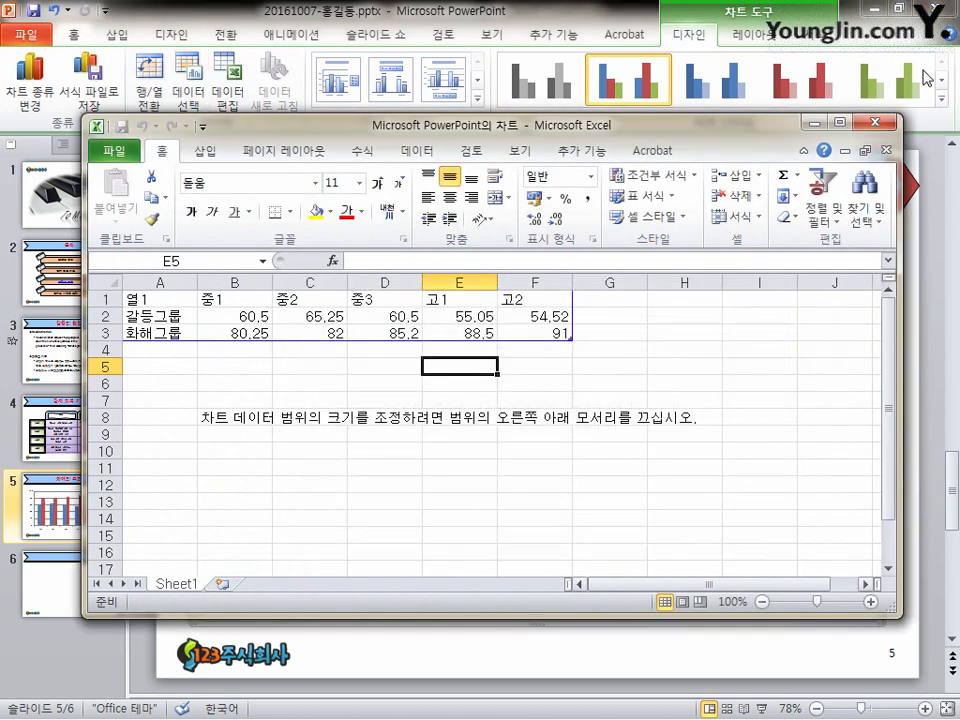
left_click(866, 128)
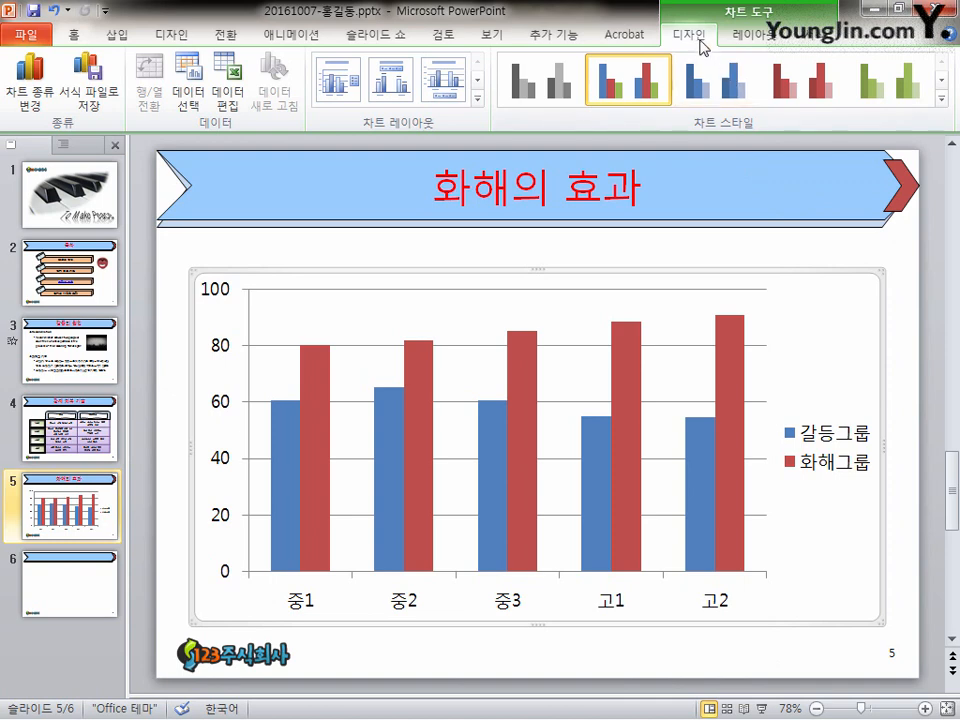
Show a data table with legend keys beneath the chart and delete the separate legend
left_click(734, 38)
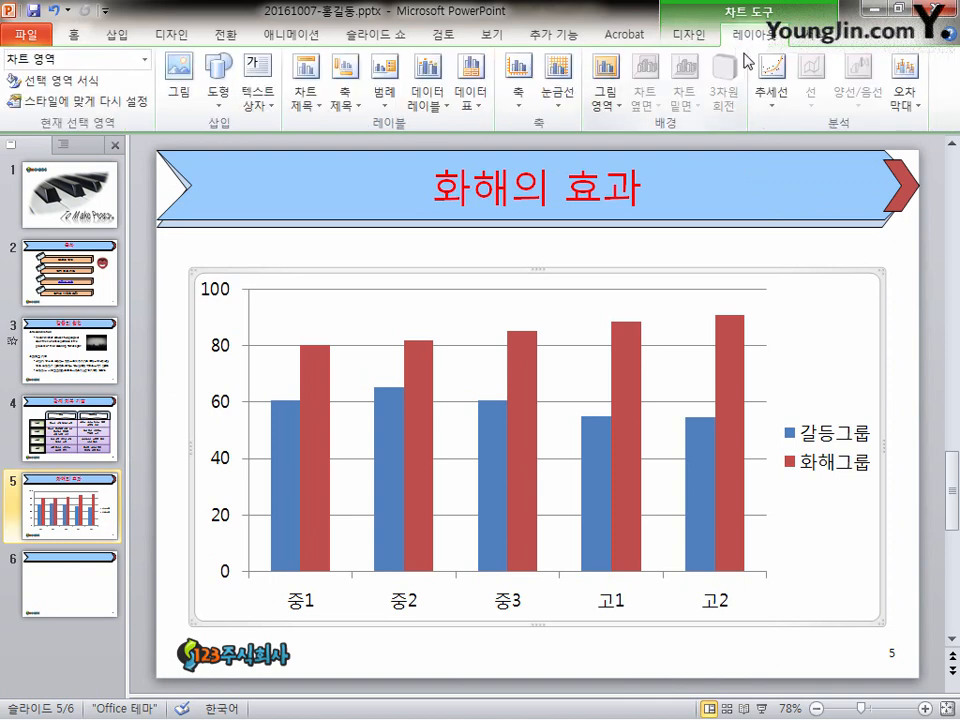
left_click(481, 117)
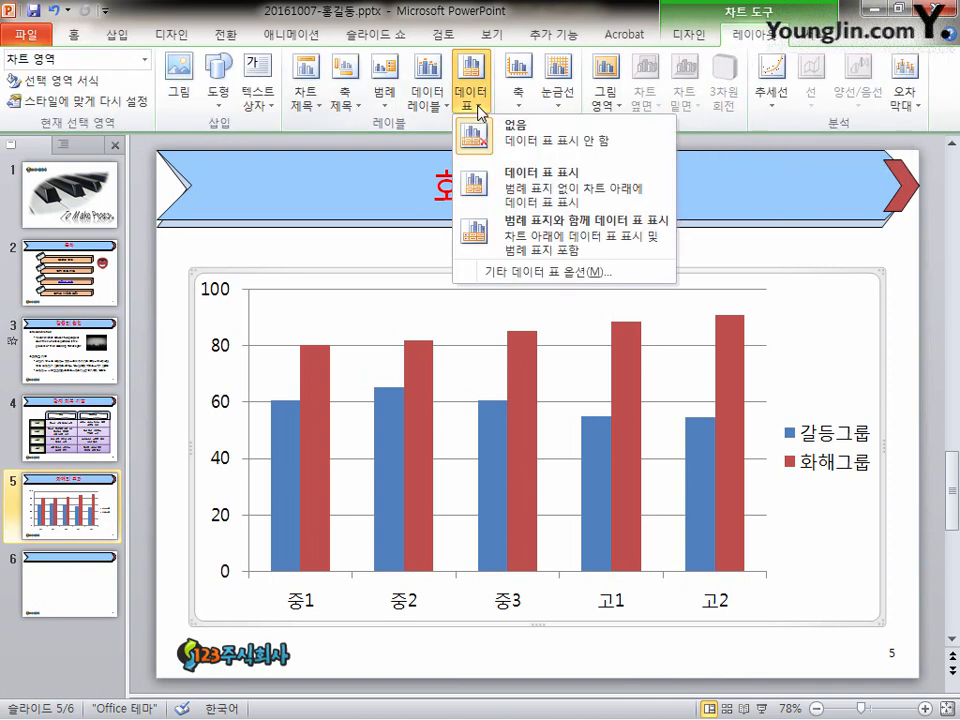
left_click(585, 245)
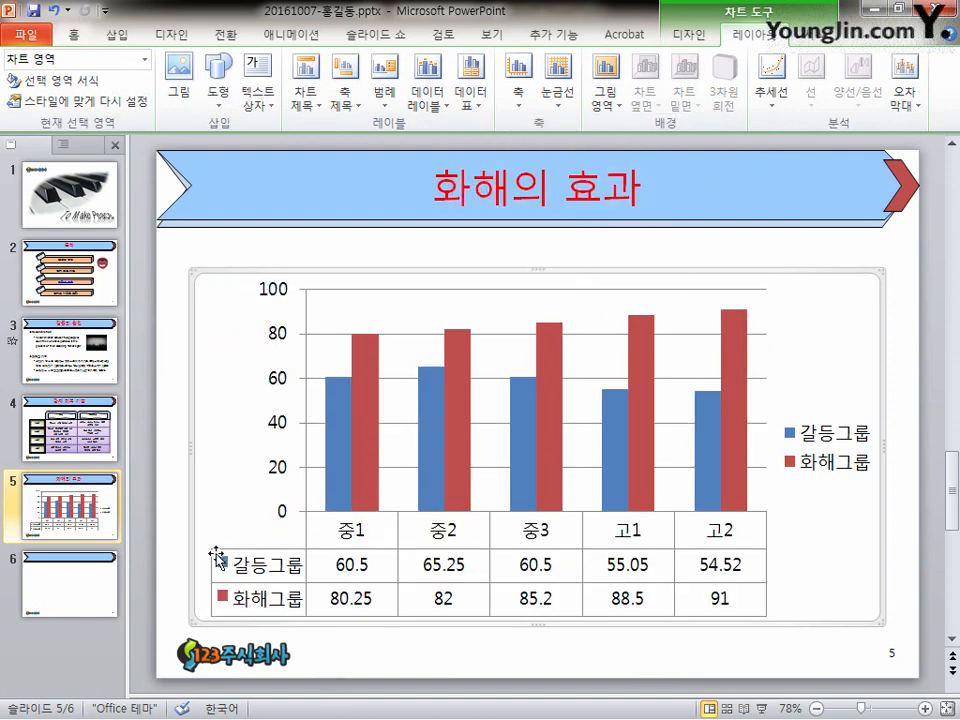
left_click(848, 473)
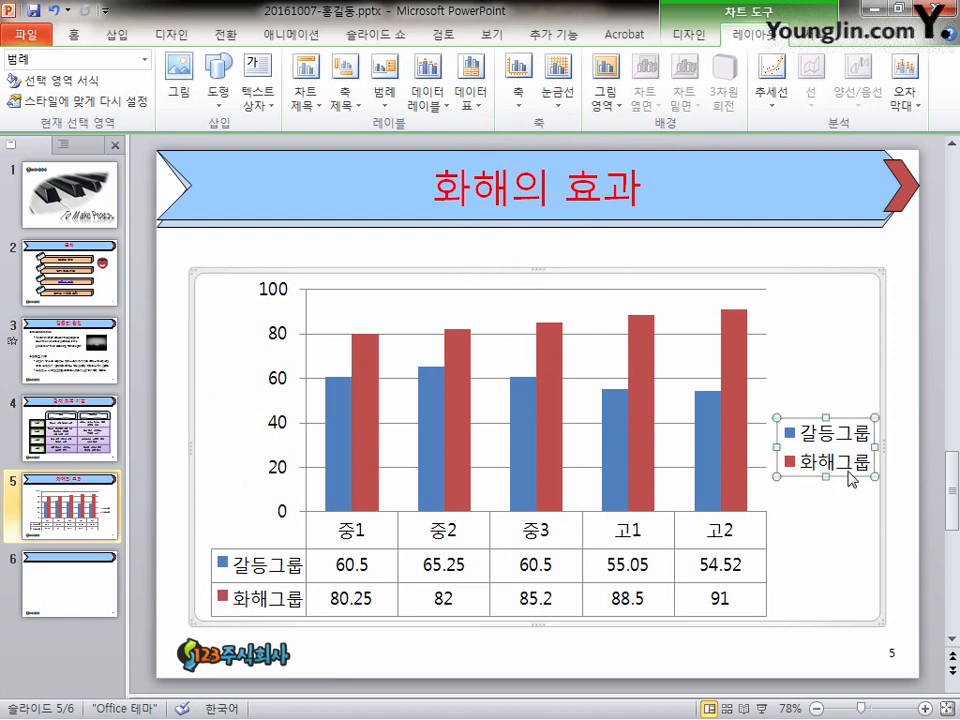
key("Delete")
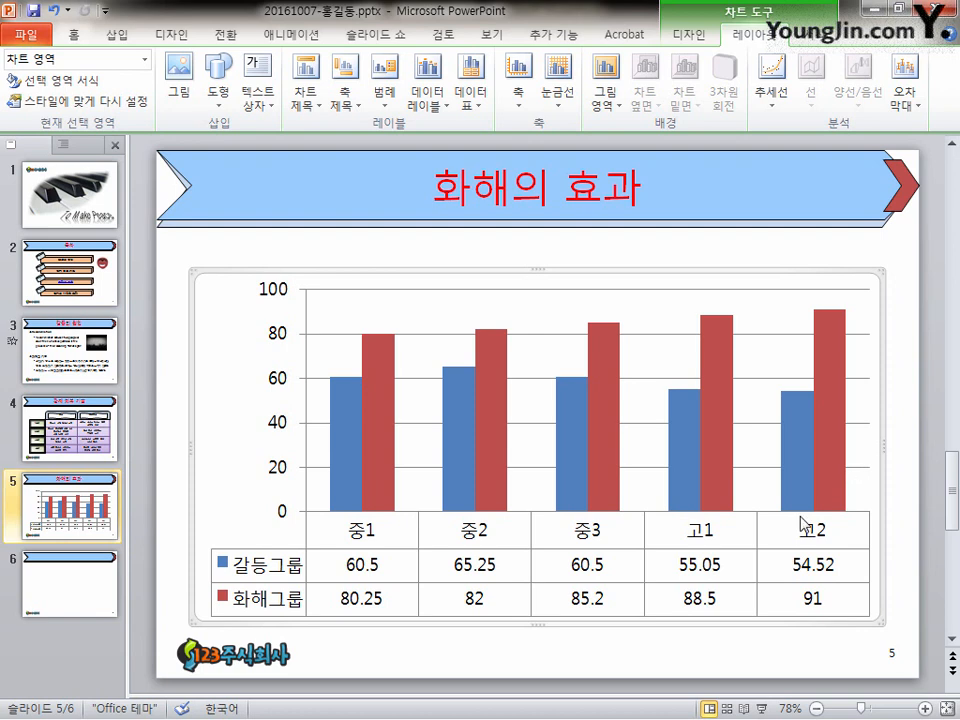
Stretch the chart upward to about 13.89 cm high, close to the slide title, and fill the chart area with yellow
left_click(946, 381)
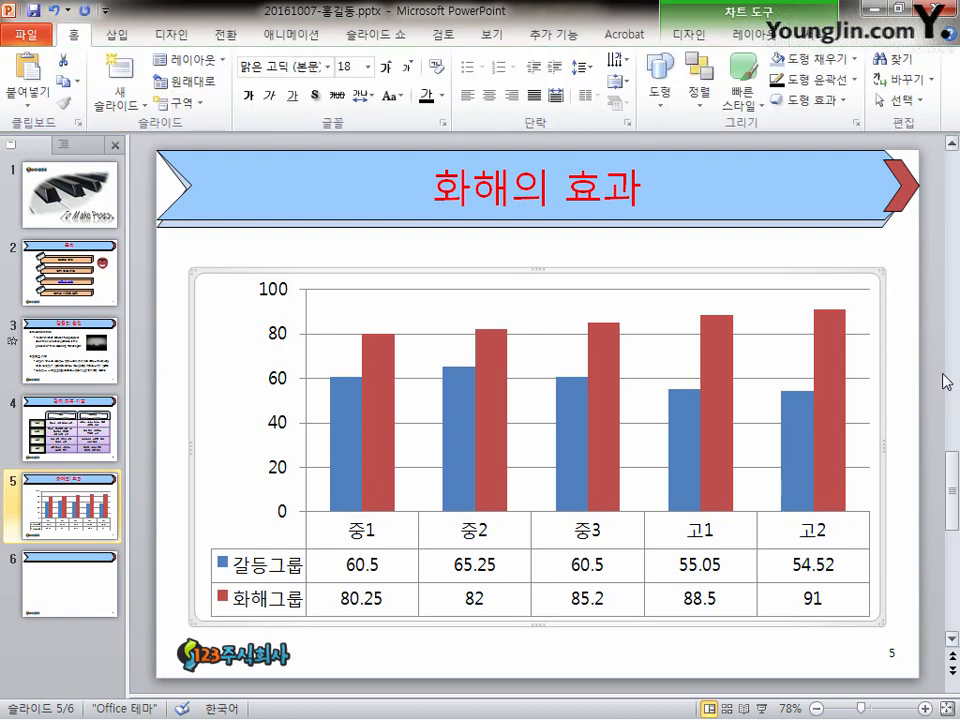
left_click_drag(538, 266, 540, 242)
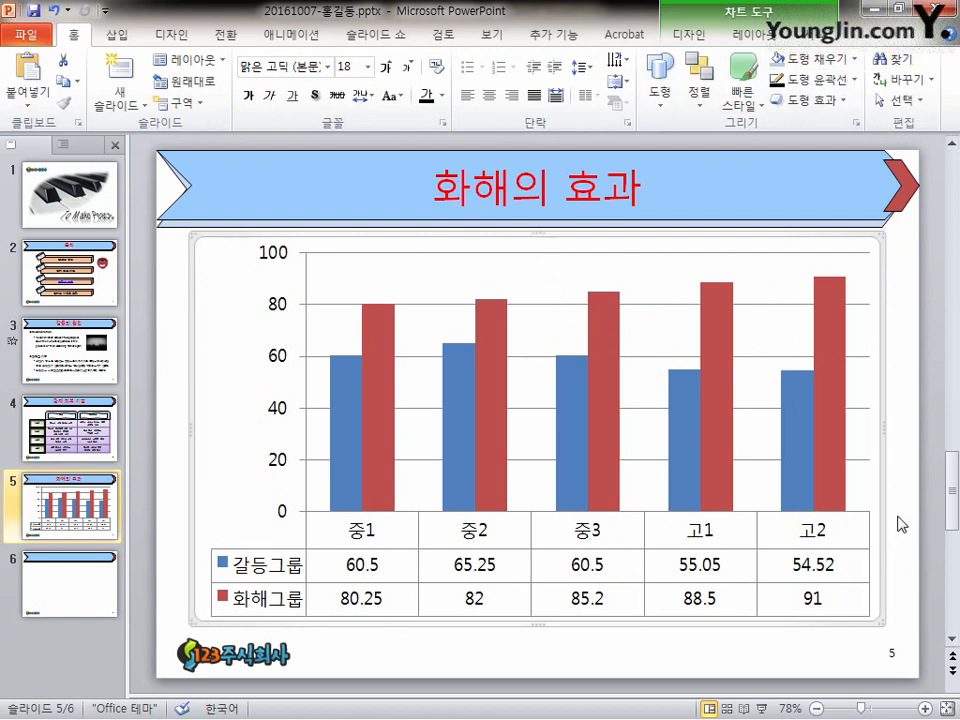
left_click(814, 33)
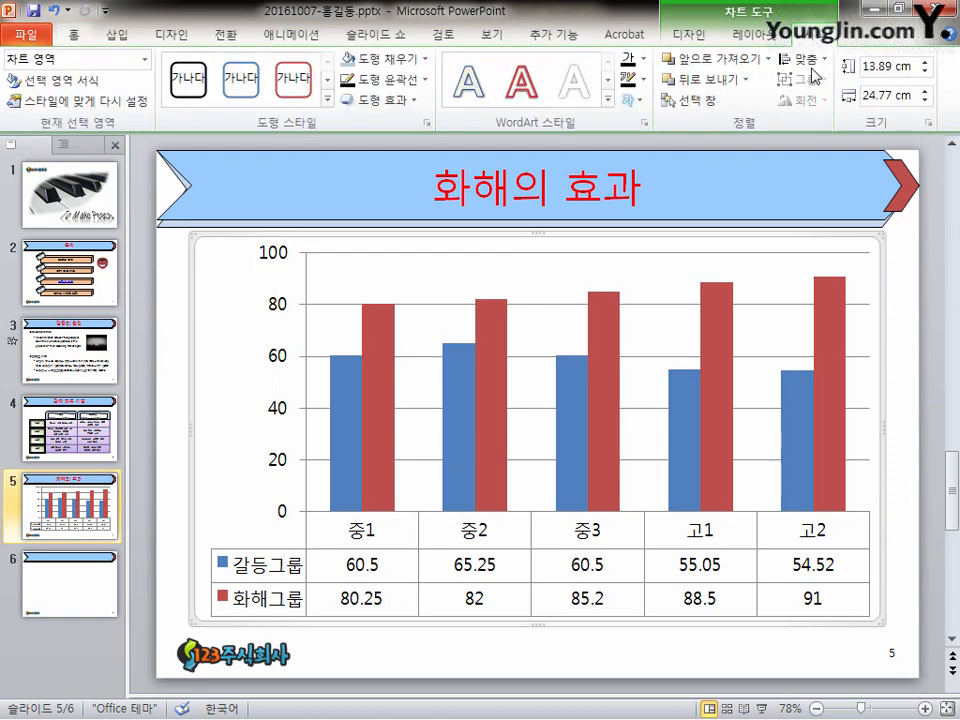
left_click(424, 62)
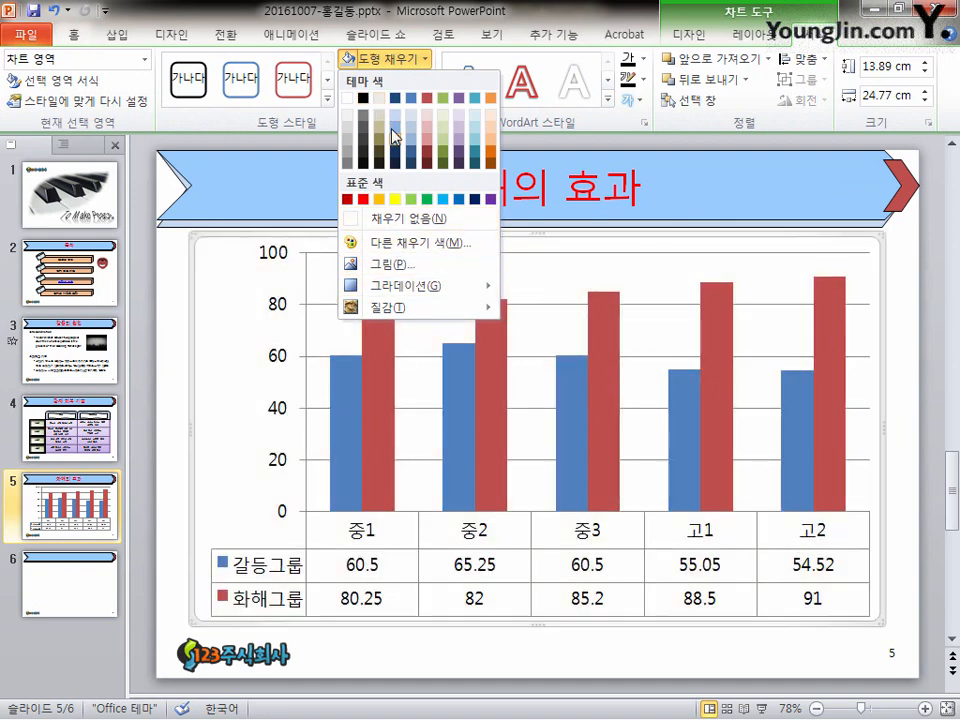
left_click(394, 199)
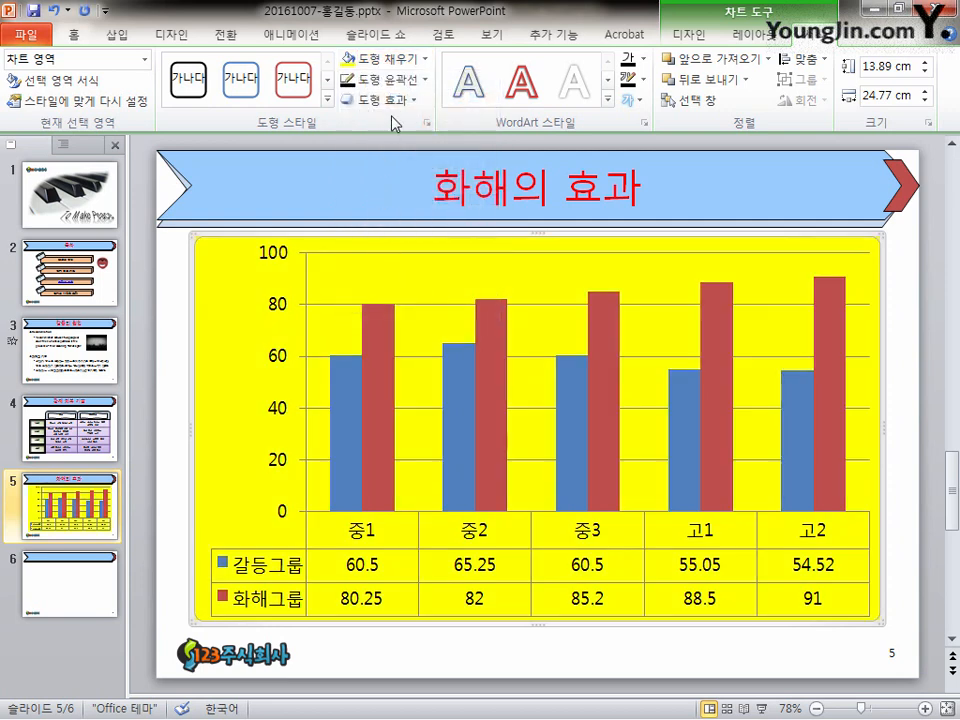
Give the chart area a black outline with a ¾ pt weight
left_click(425, 82)
left_click(422, 79)
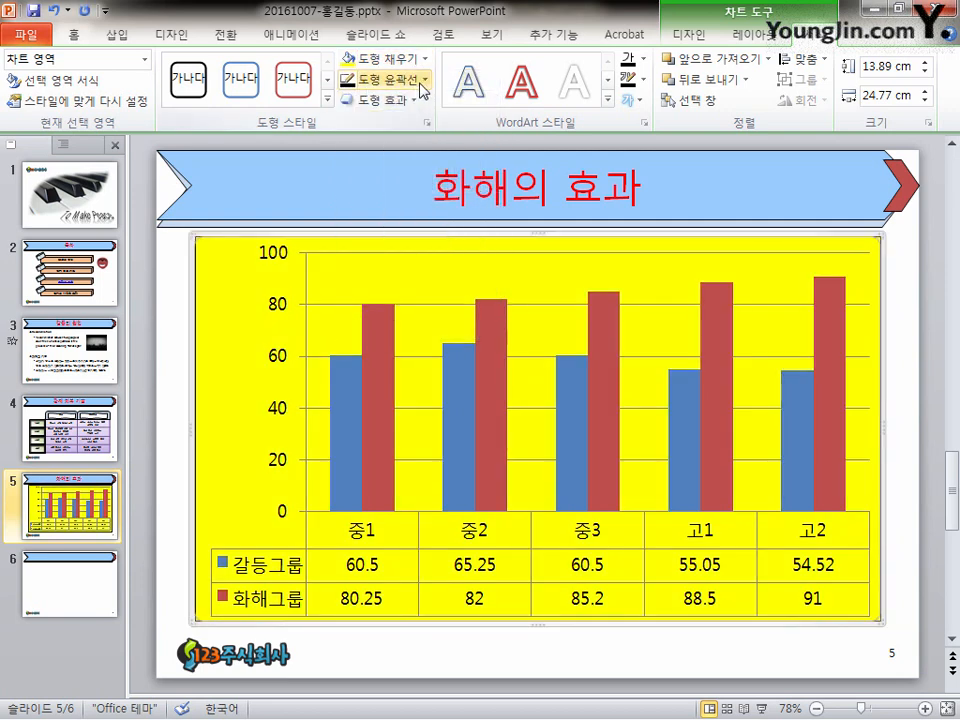
left_click(422, 79)
mouse_move(411, 287)
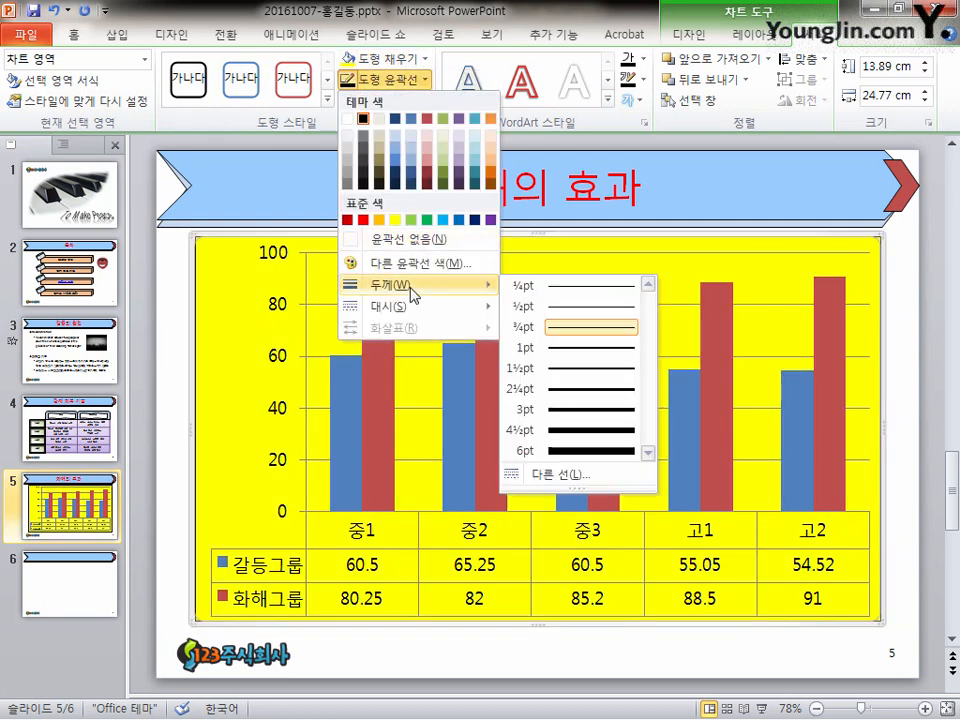
left_click(617, 328)
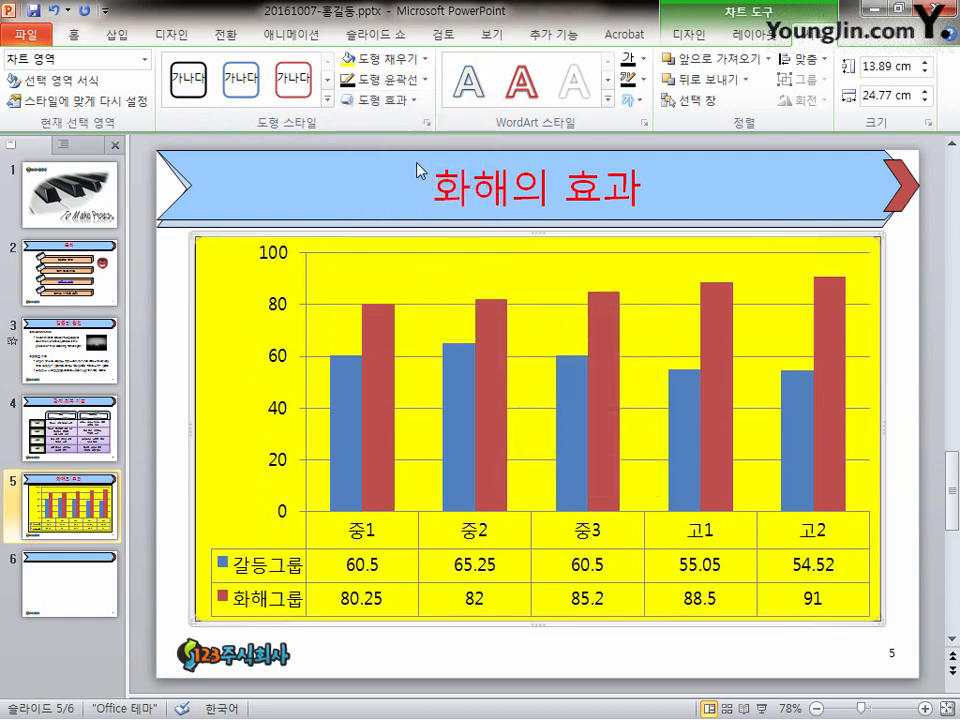
Apply the first outer shadow preset to the chart area
left_click(416, 101)
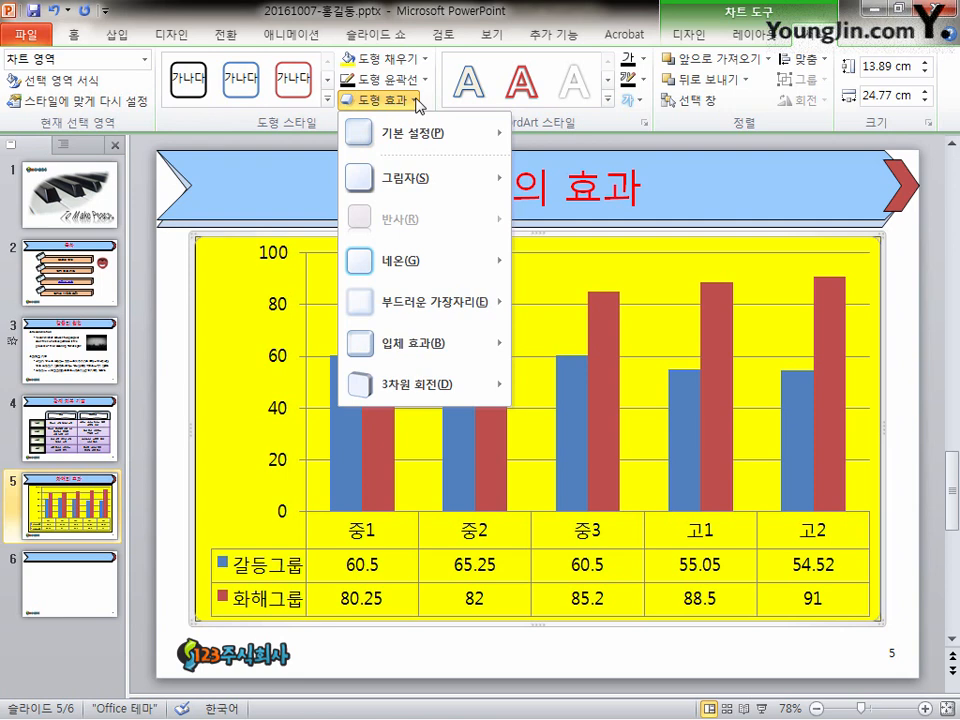
mouse_move(420, 178)
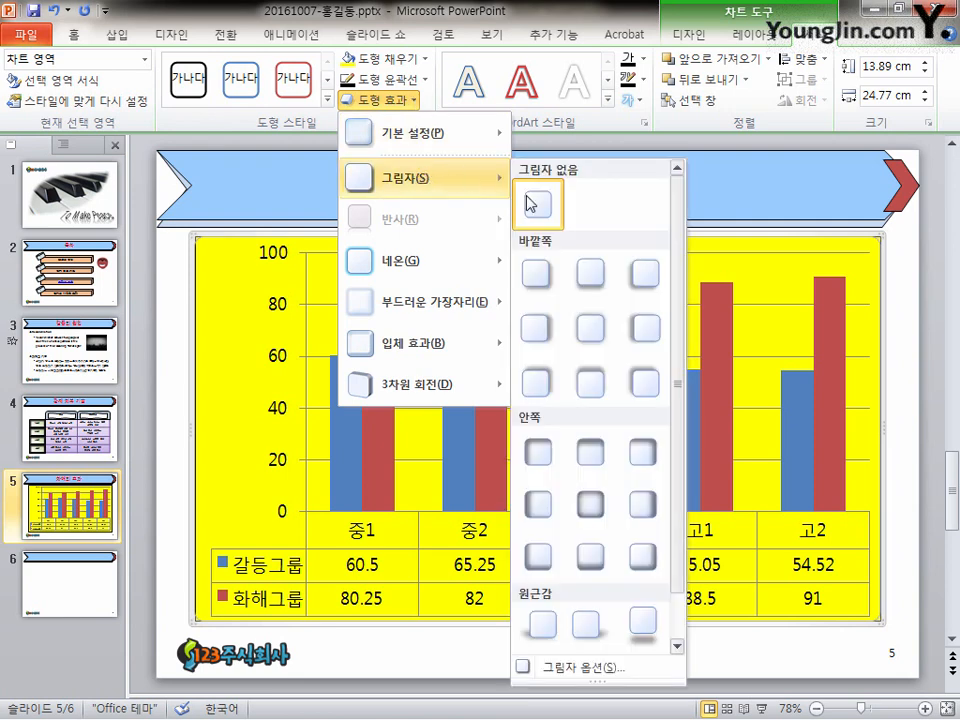
left_click(560, 288)
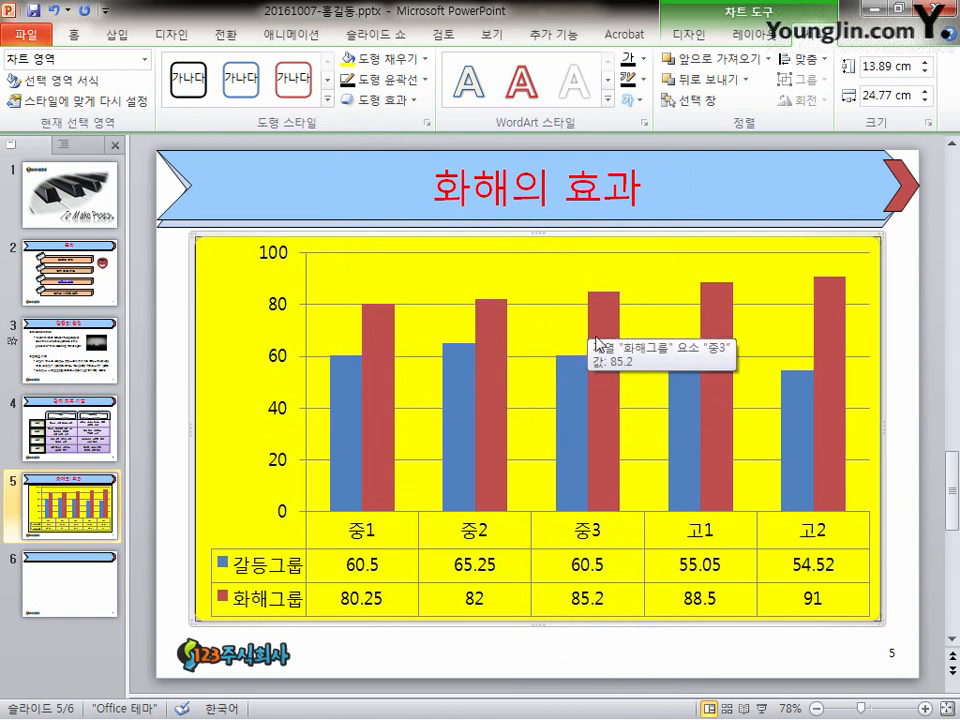
Fill the plot area with white (흰색, 배경 1) and give it a black outline
left_click(775, 282)
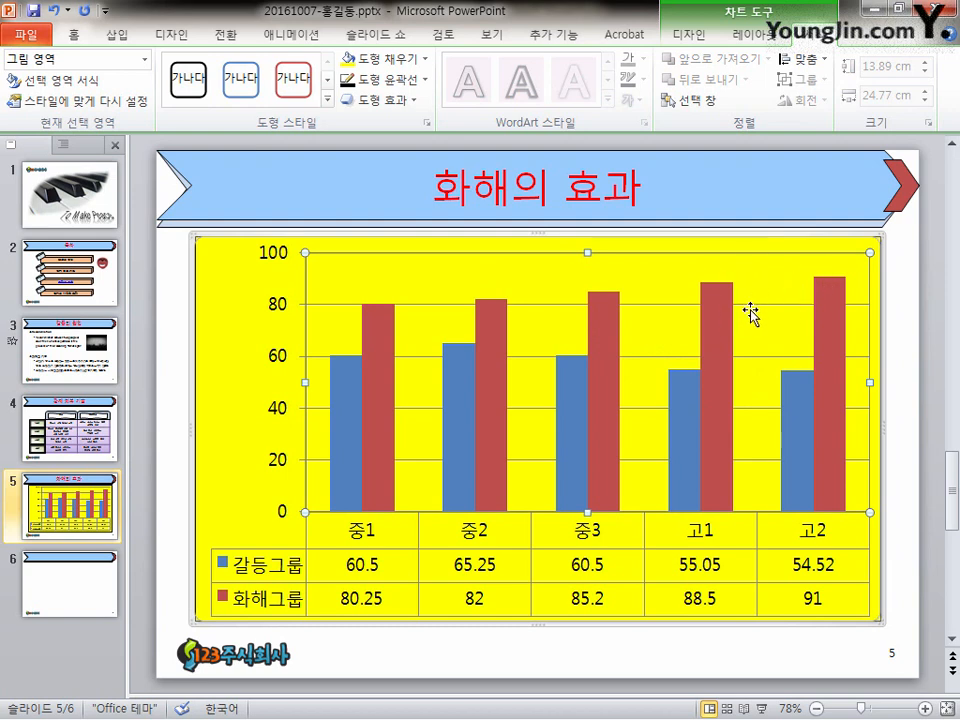
left_click(422, 60)
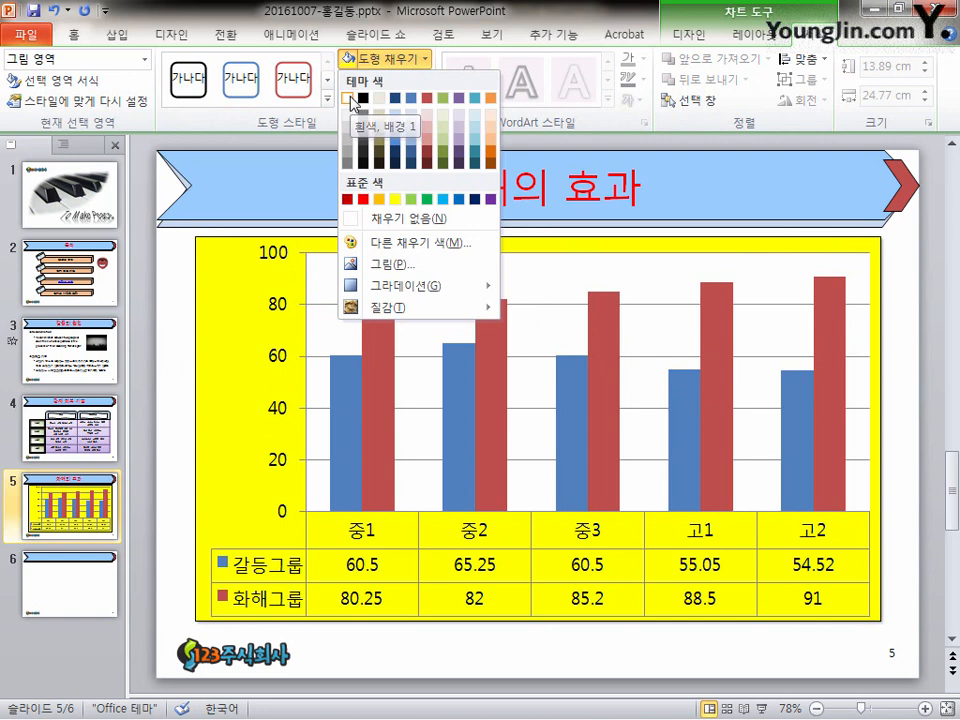
left_click(349, 97)
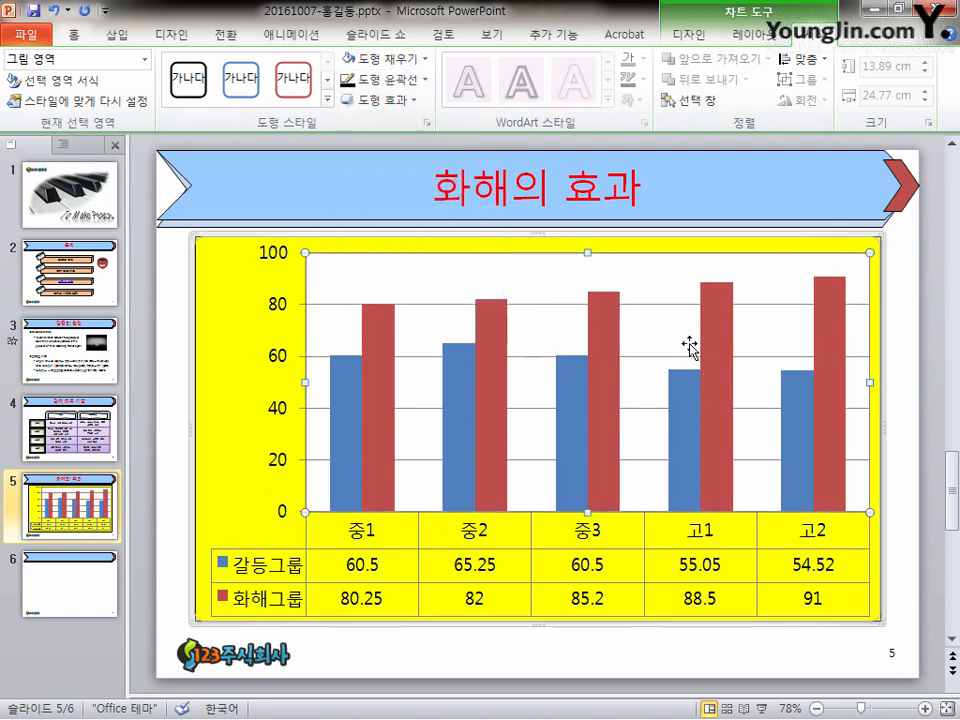
left_click(385, 79)
left_click(362, 121)
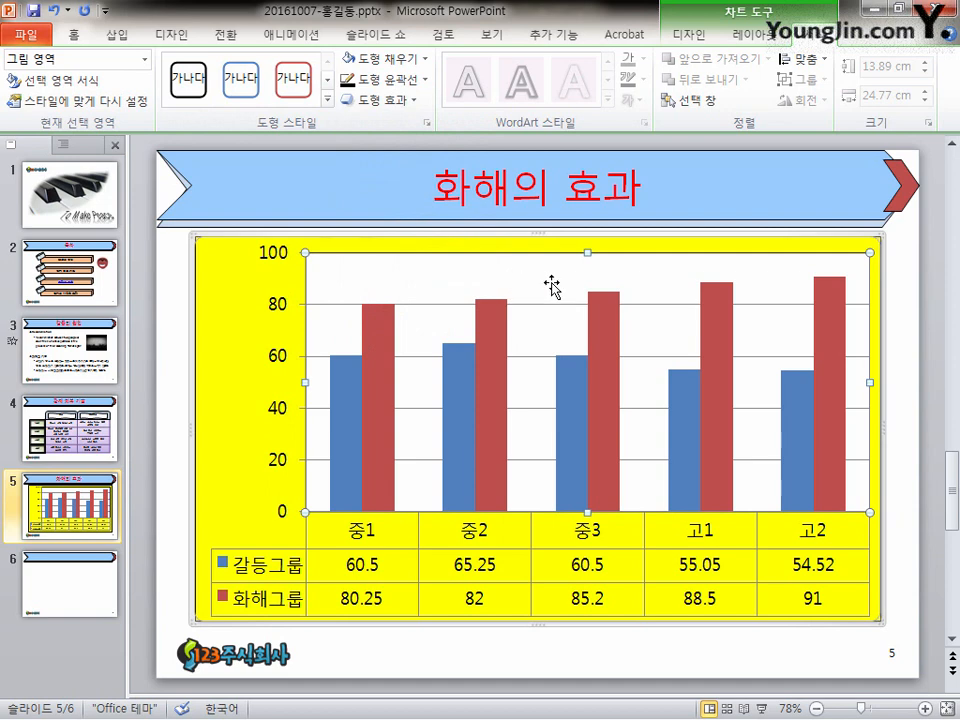
Add a title above the chart reading 화해의 효과(평균점수)
left_click(766, 40)
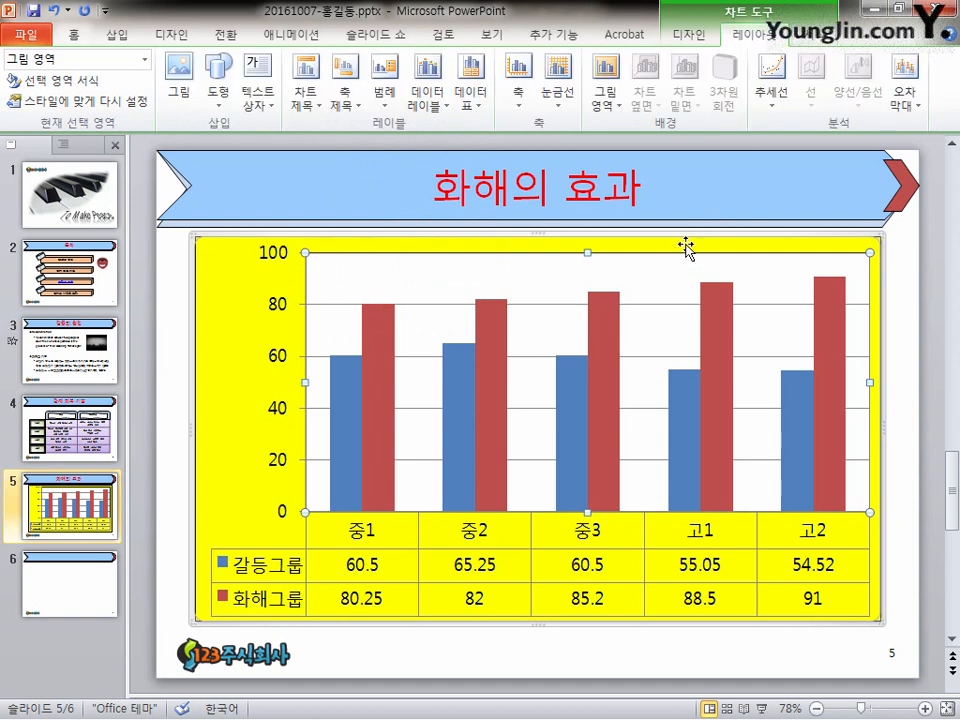
left_click(320, 113)
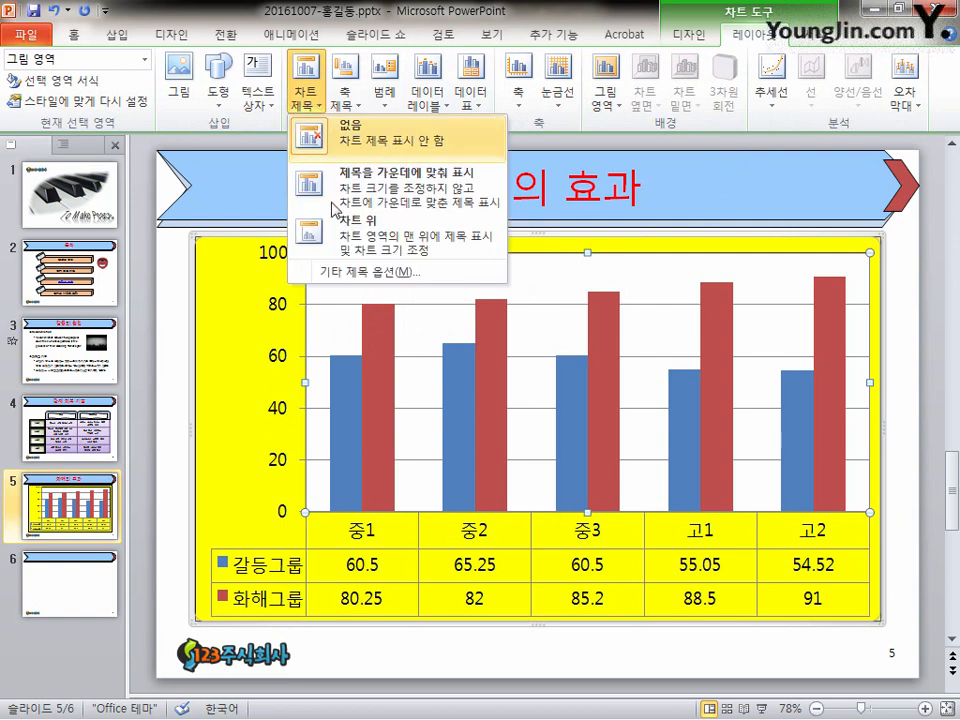
left_click(440, 236)
left_click_drag(497, 261, 588, 262)
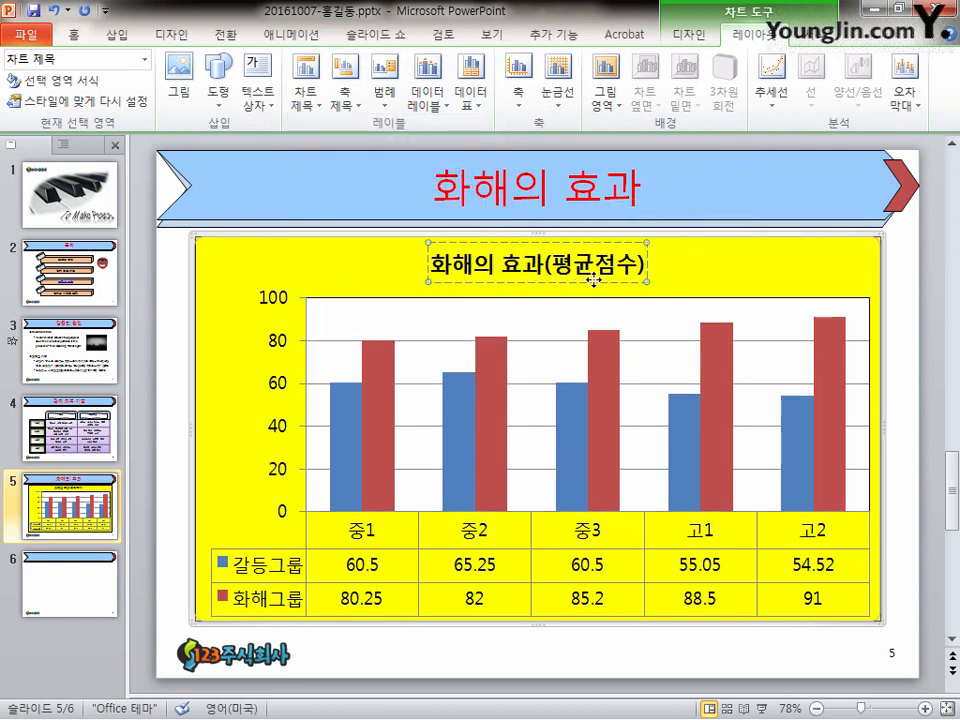
Set the chart title's font to 돋움 and its size to 24
left_click(595, 281)
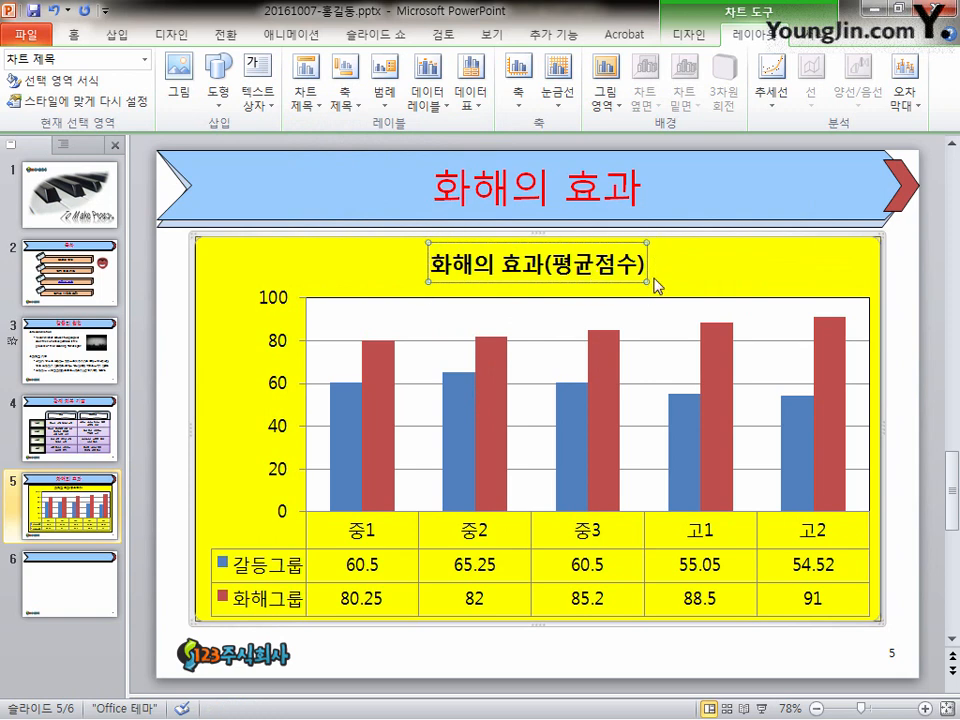
left_click(80, 35)
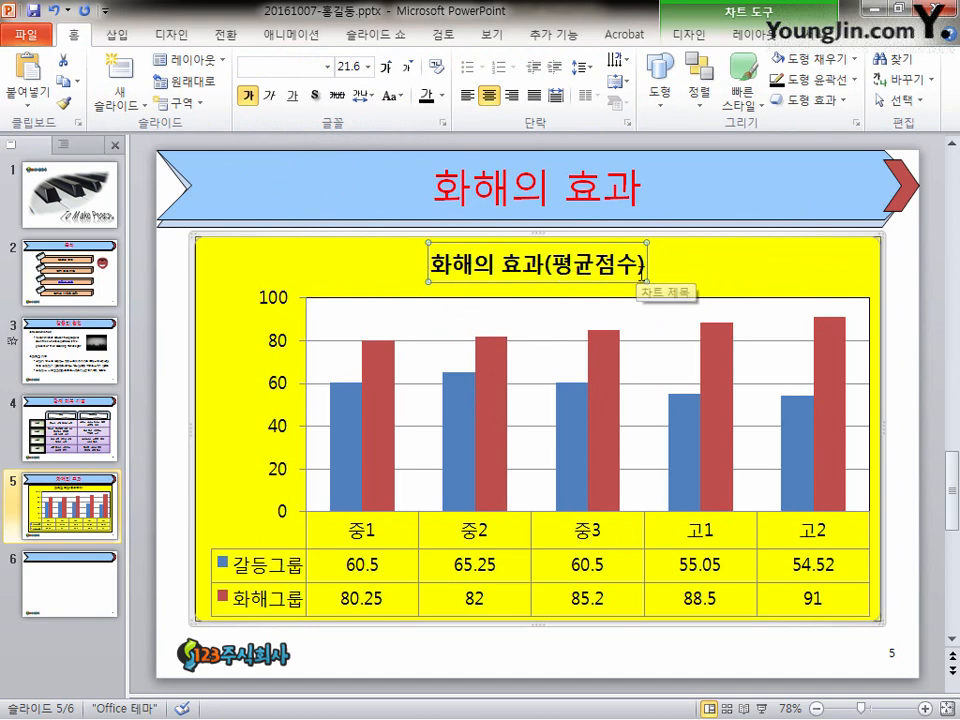
left_click(326, 67)
left_click(285, 243)
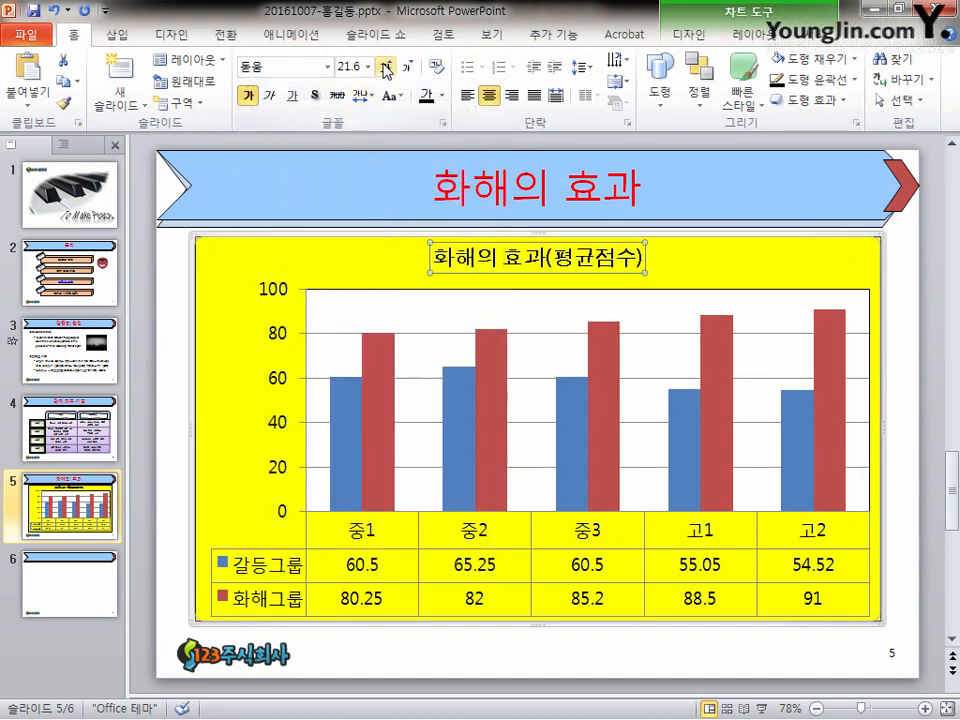
left_click(385, 67)
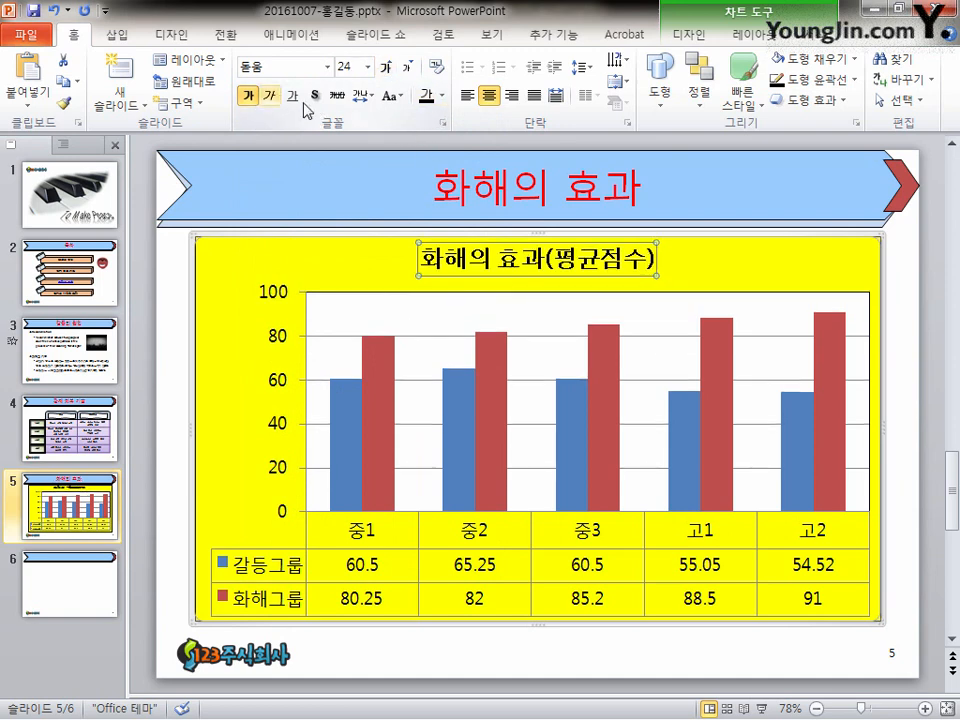